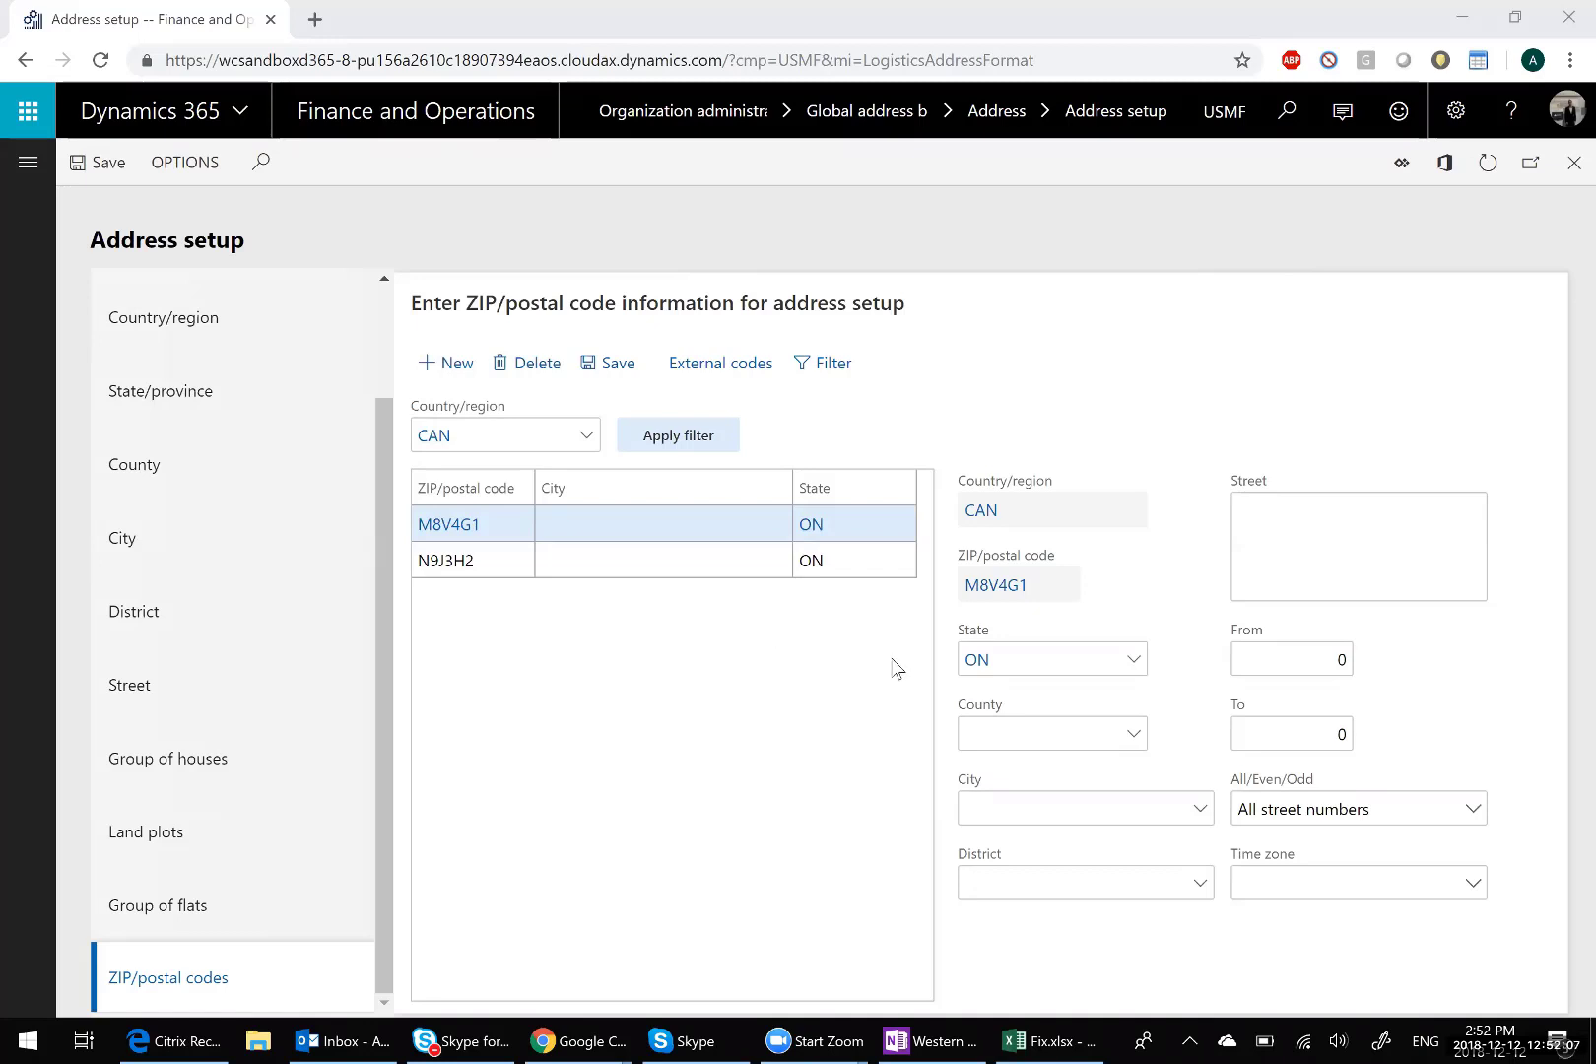
Step: Open the module navigation pane after reviewing the city-less CAN postal codes M8V4G1 and N9J3H2
click(30, 163)
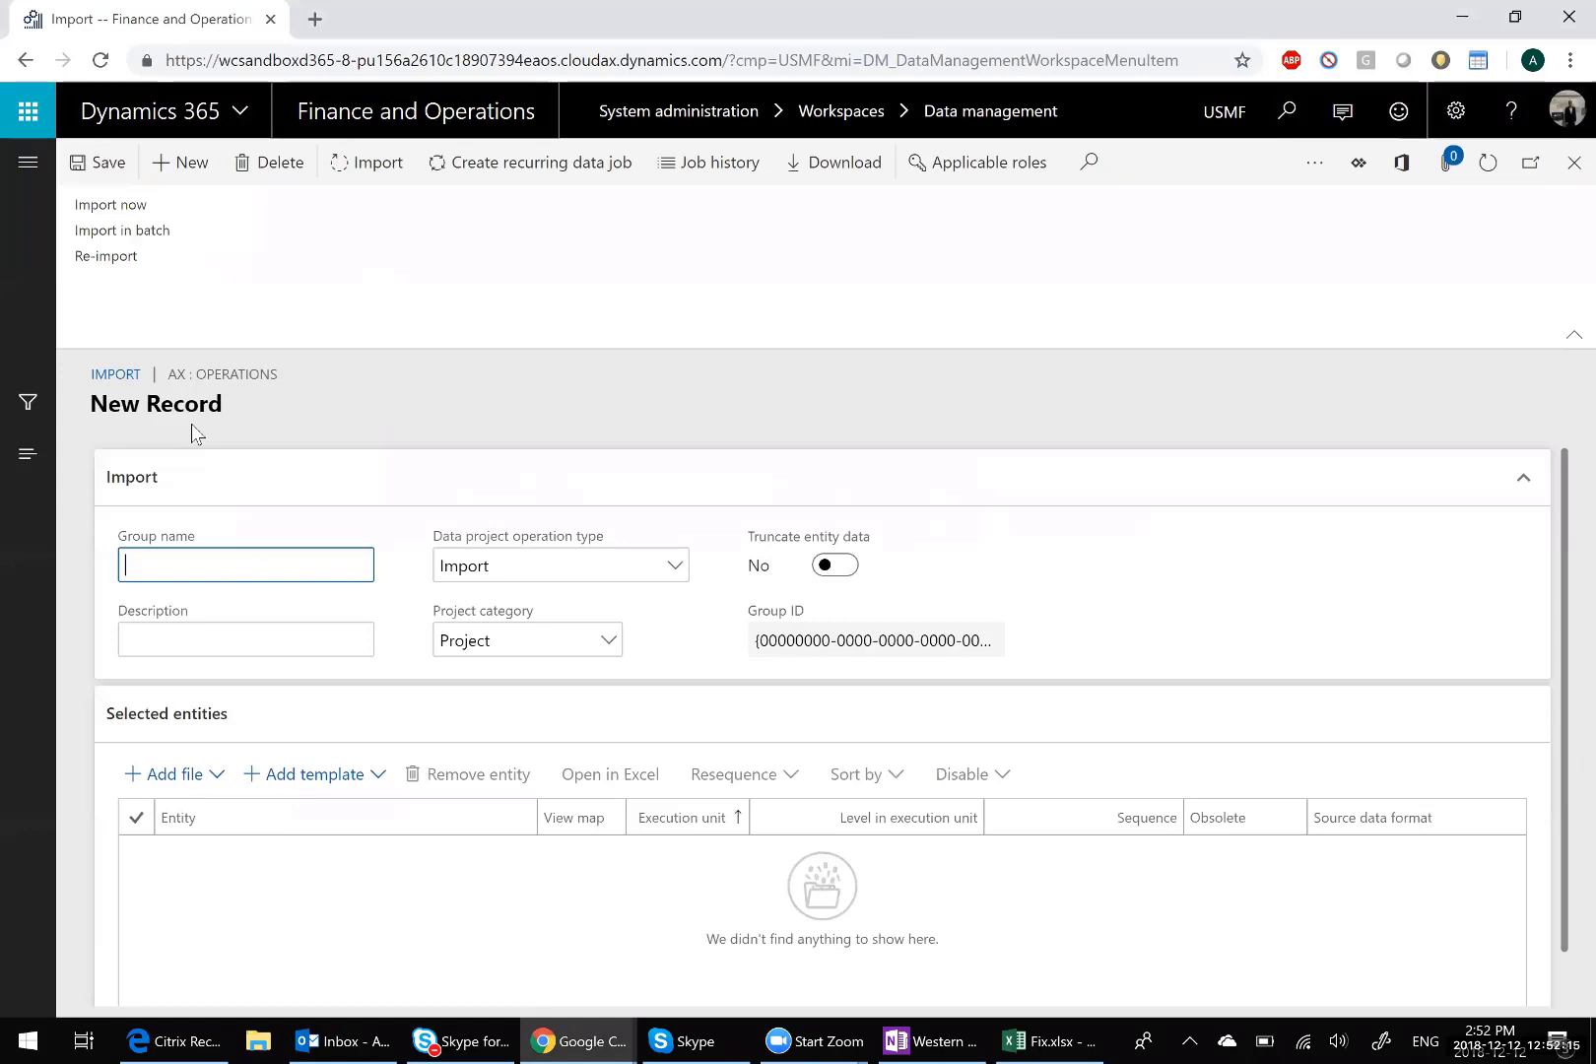
Step: Name the import project Demo_FixZip and check the ZIPCODE and CITYID data in Fix.xlsx
text(Demo_FixZip)
key(Tab)
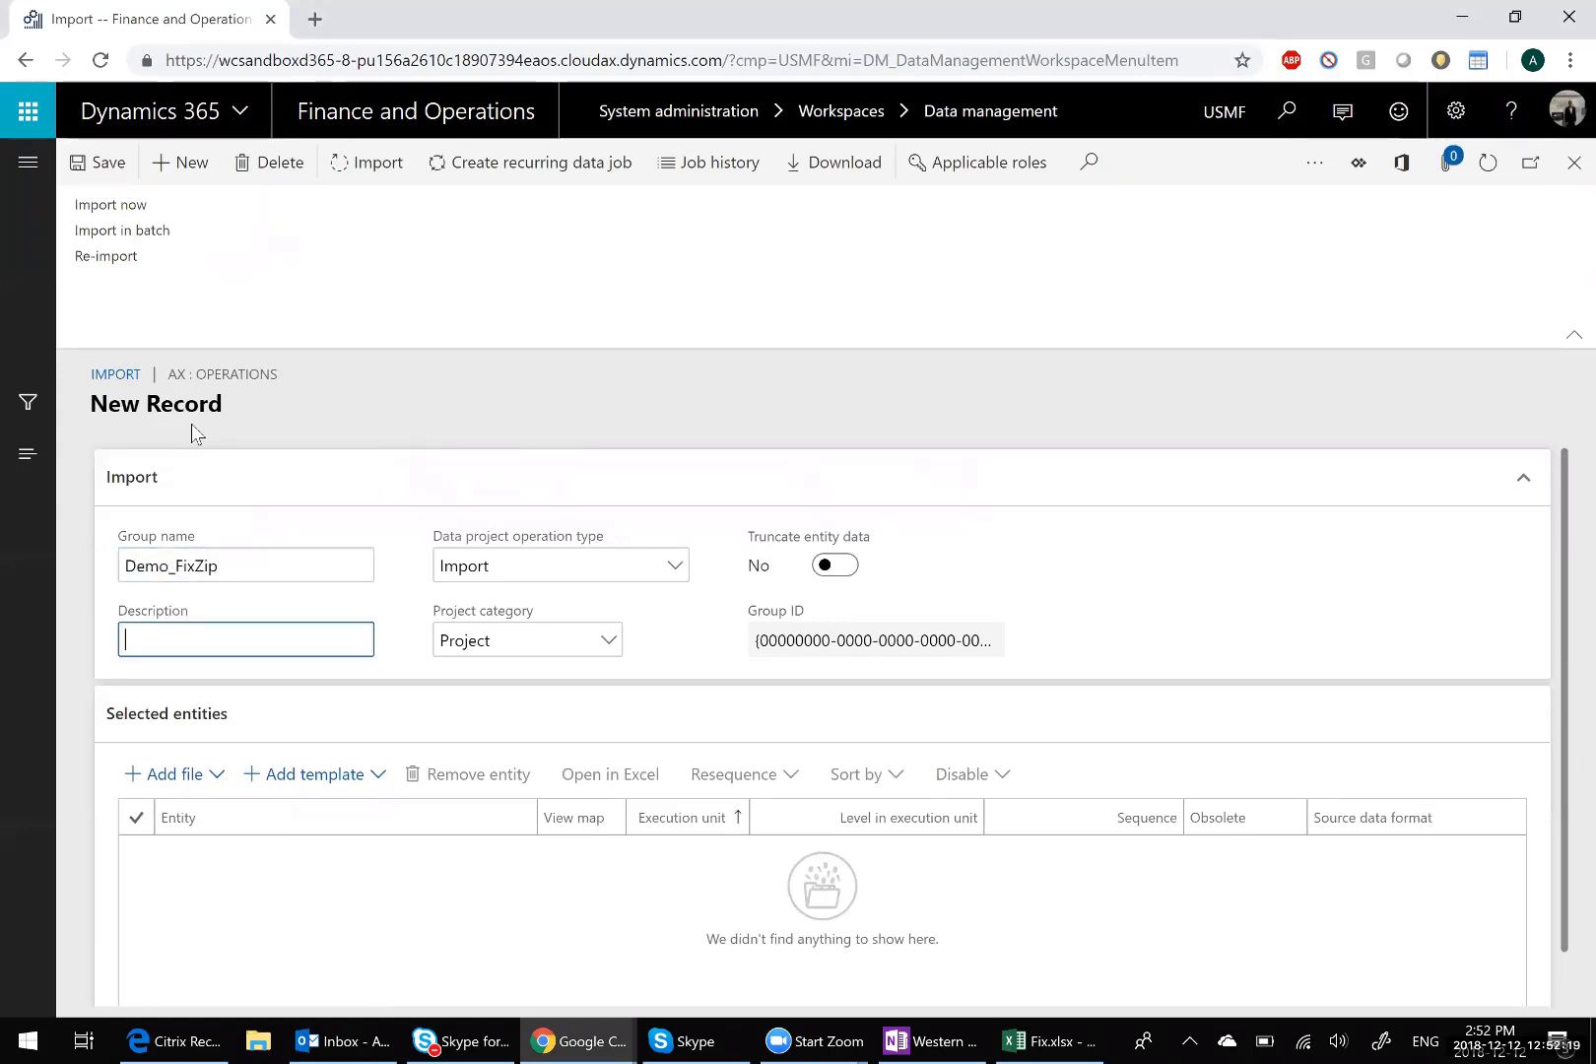
click(1049, 1041)
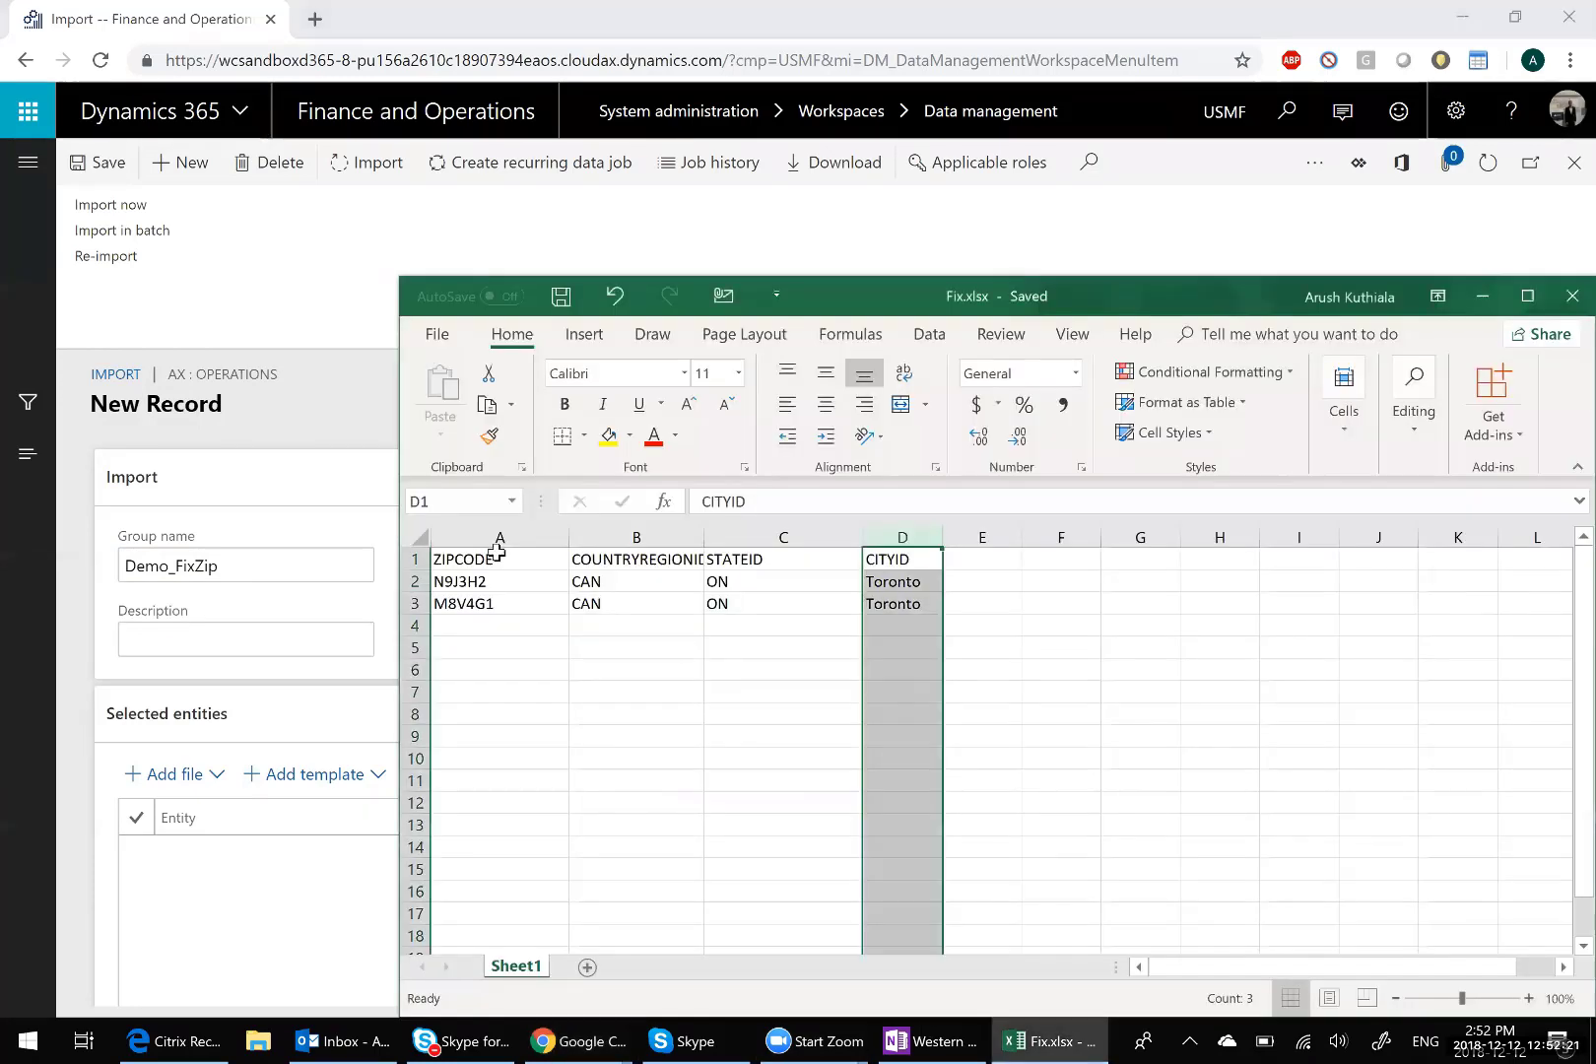
click(497, 559)
click(918, 559)
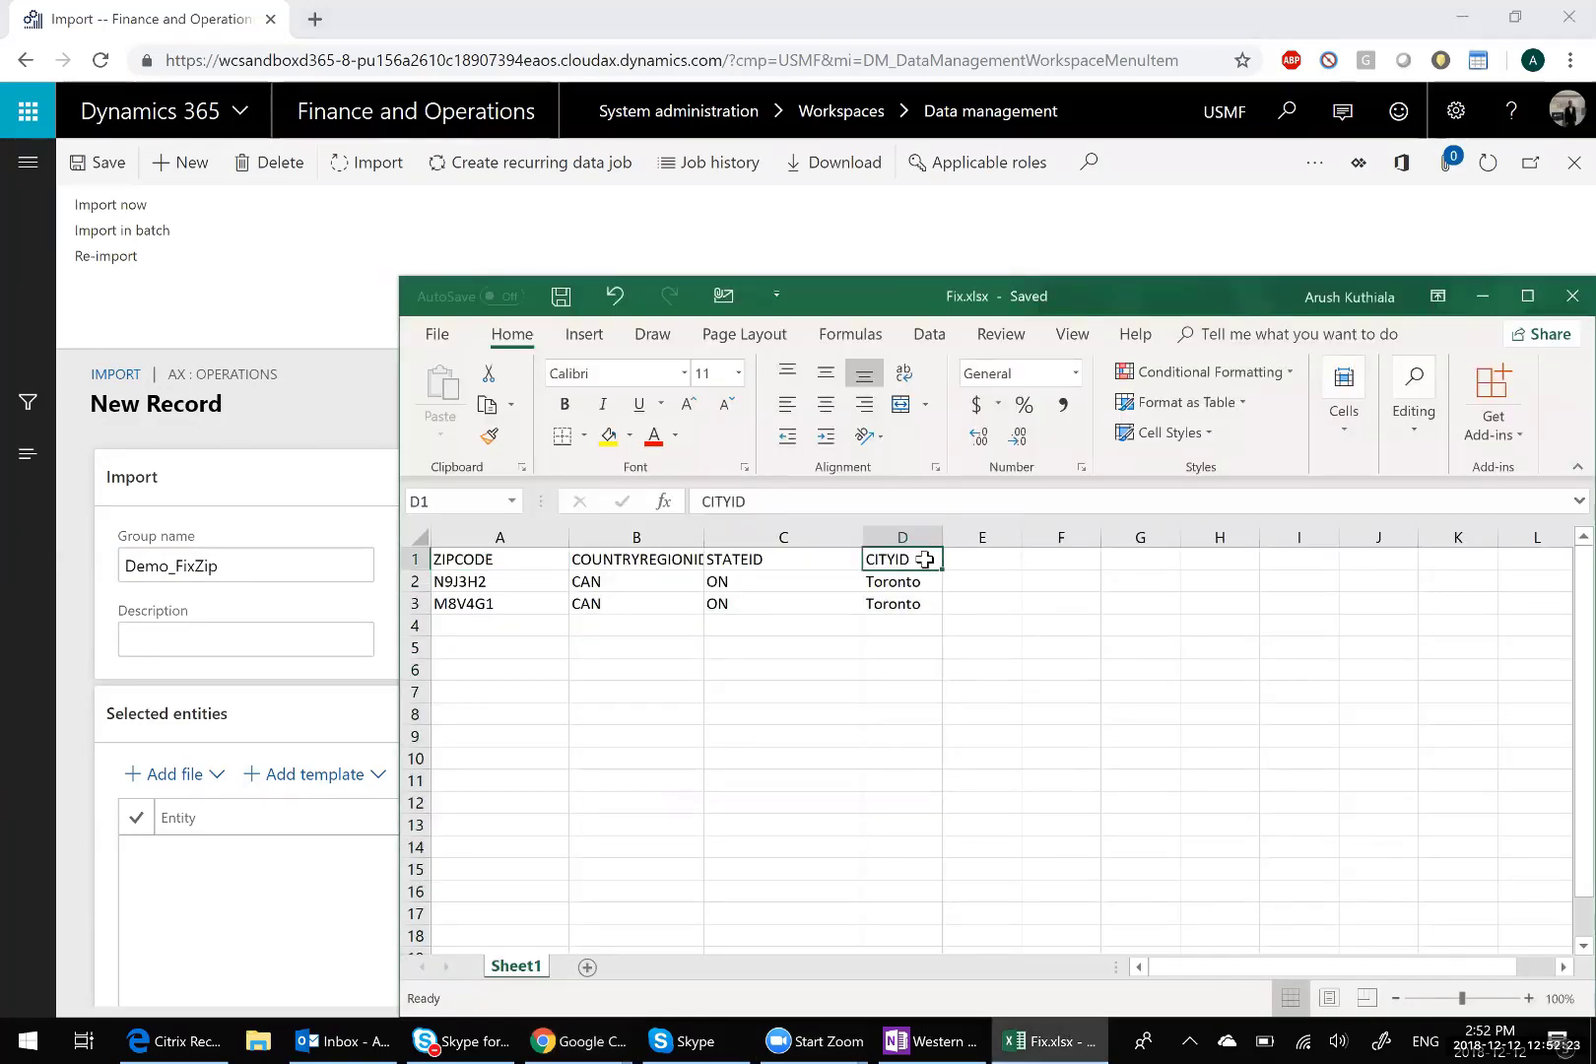
click(1482, 295)
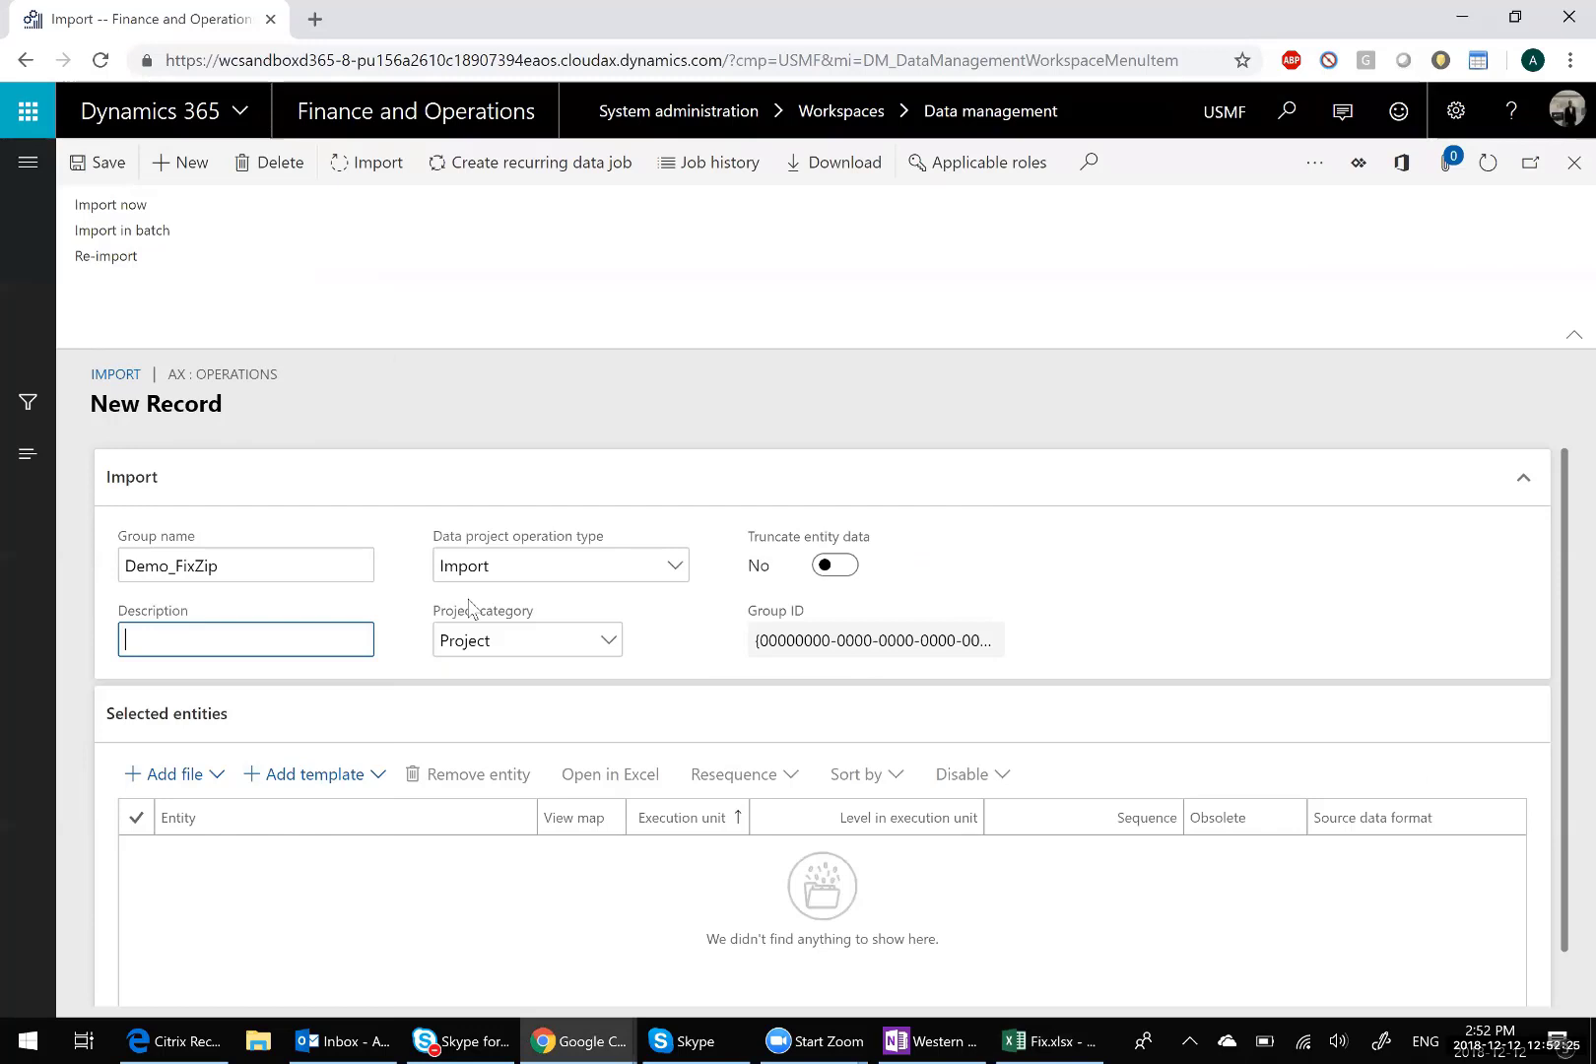
Step: Add the Postal codes V2 entity to Demo_FixZip with Fix.xlsx uploaded as its data file
click(197, 774)
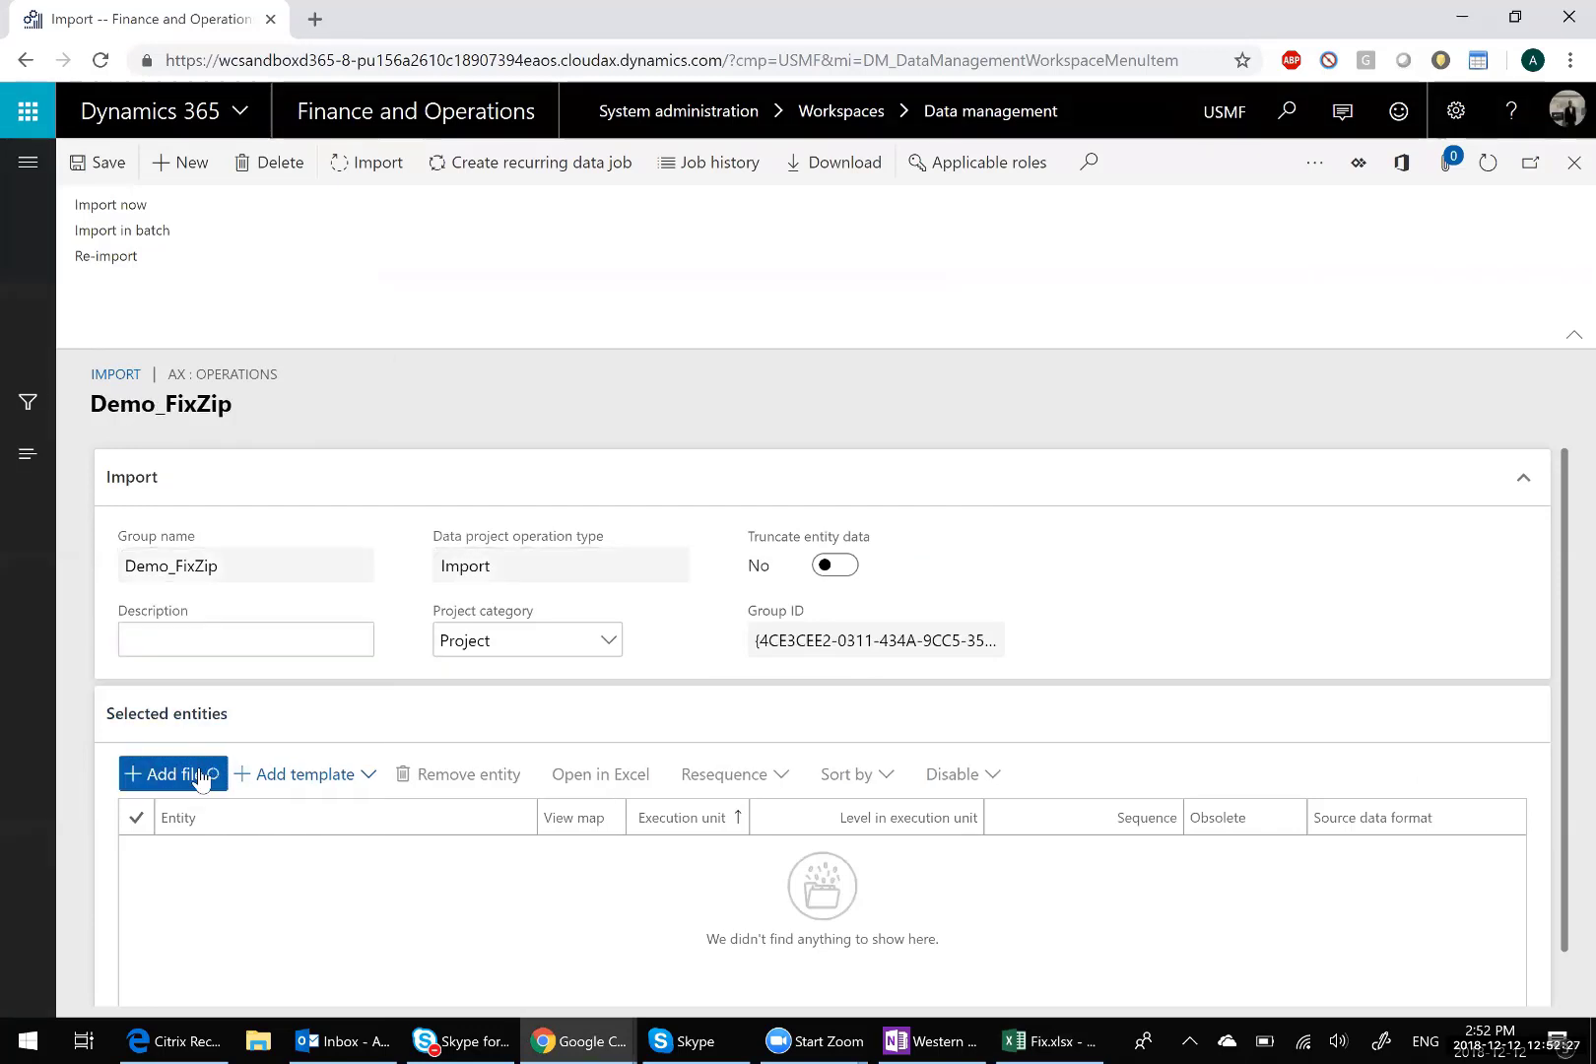
click(565, 452)
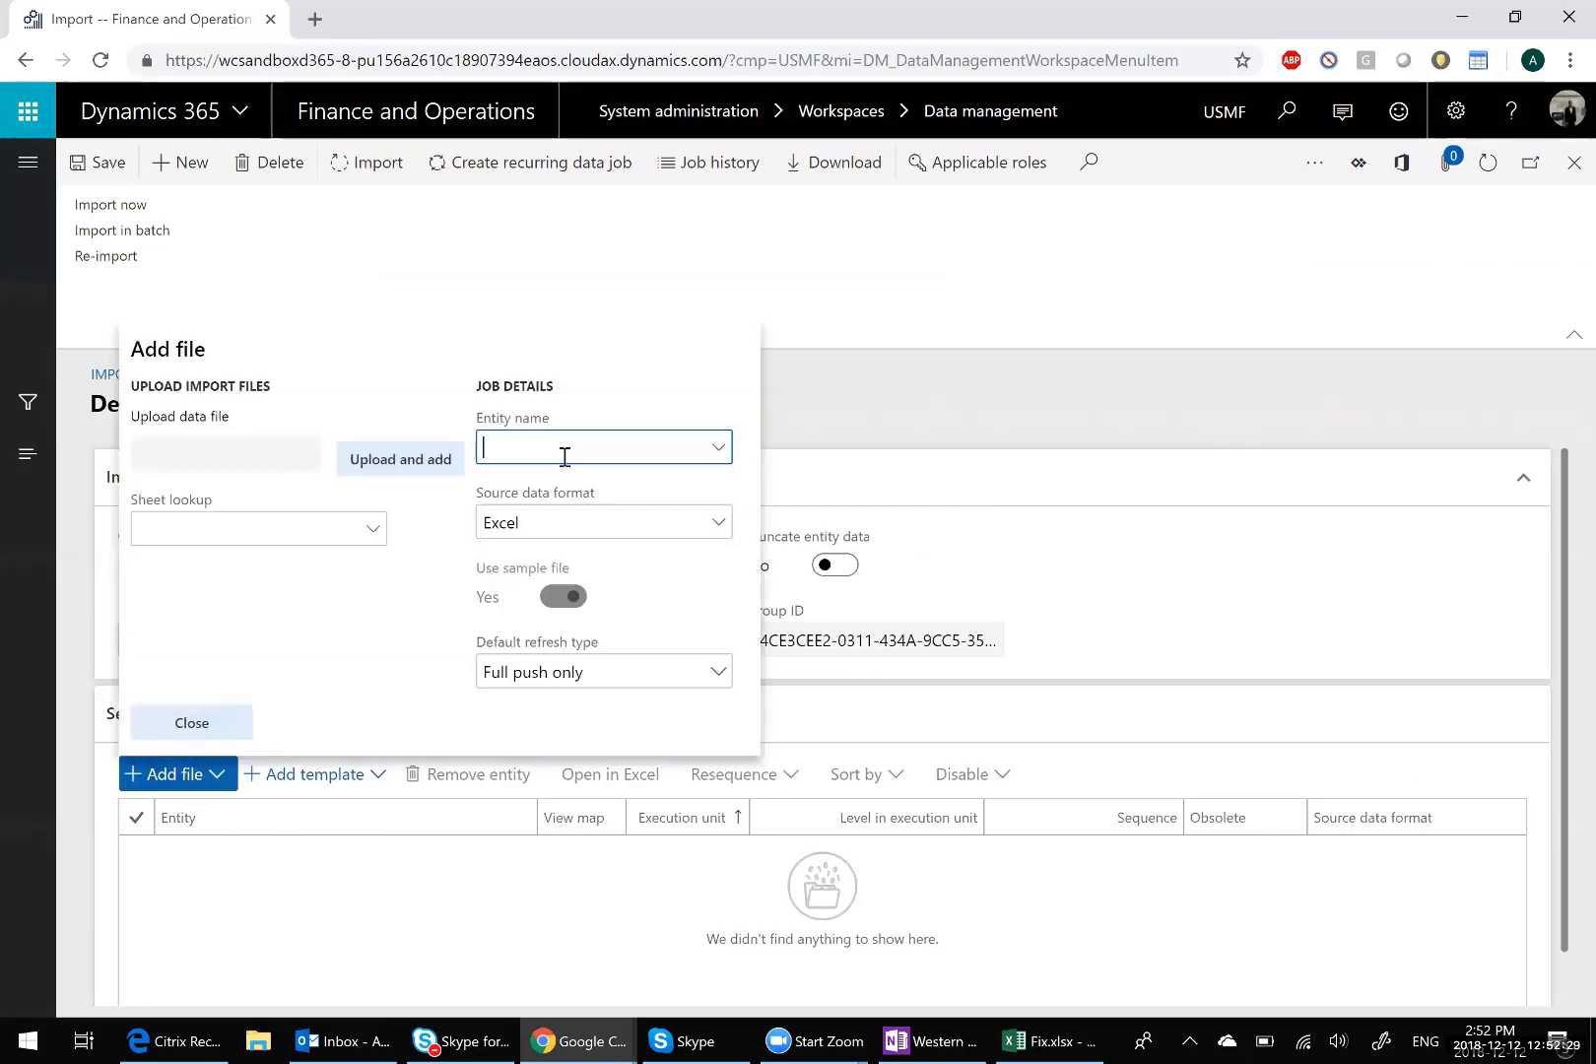
text(postal addr)
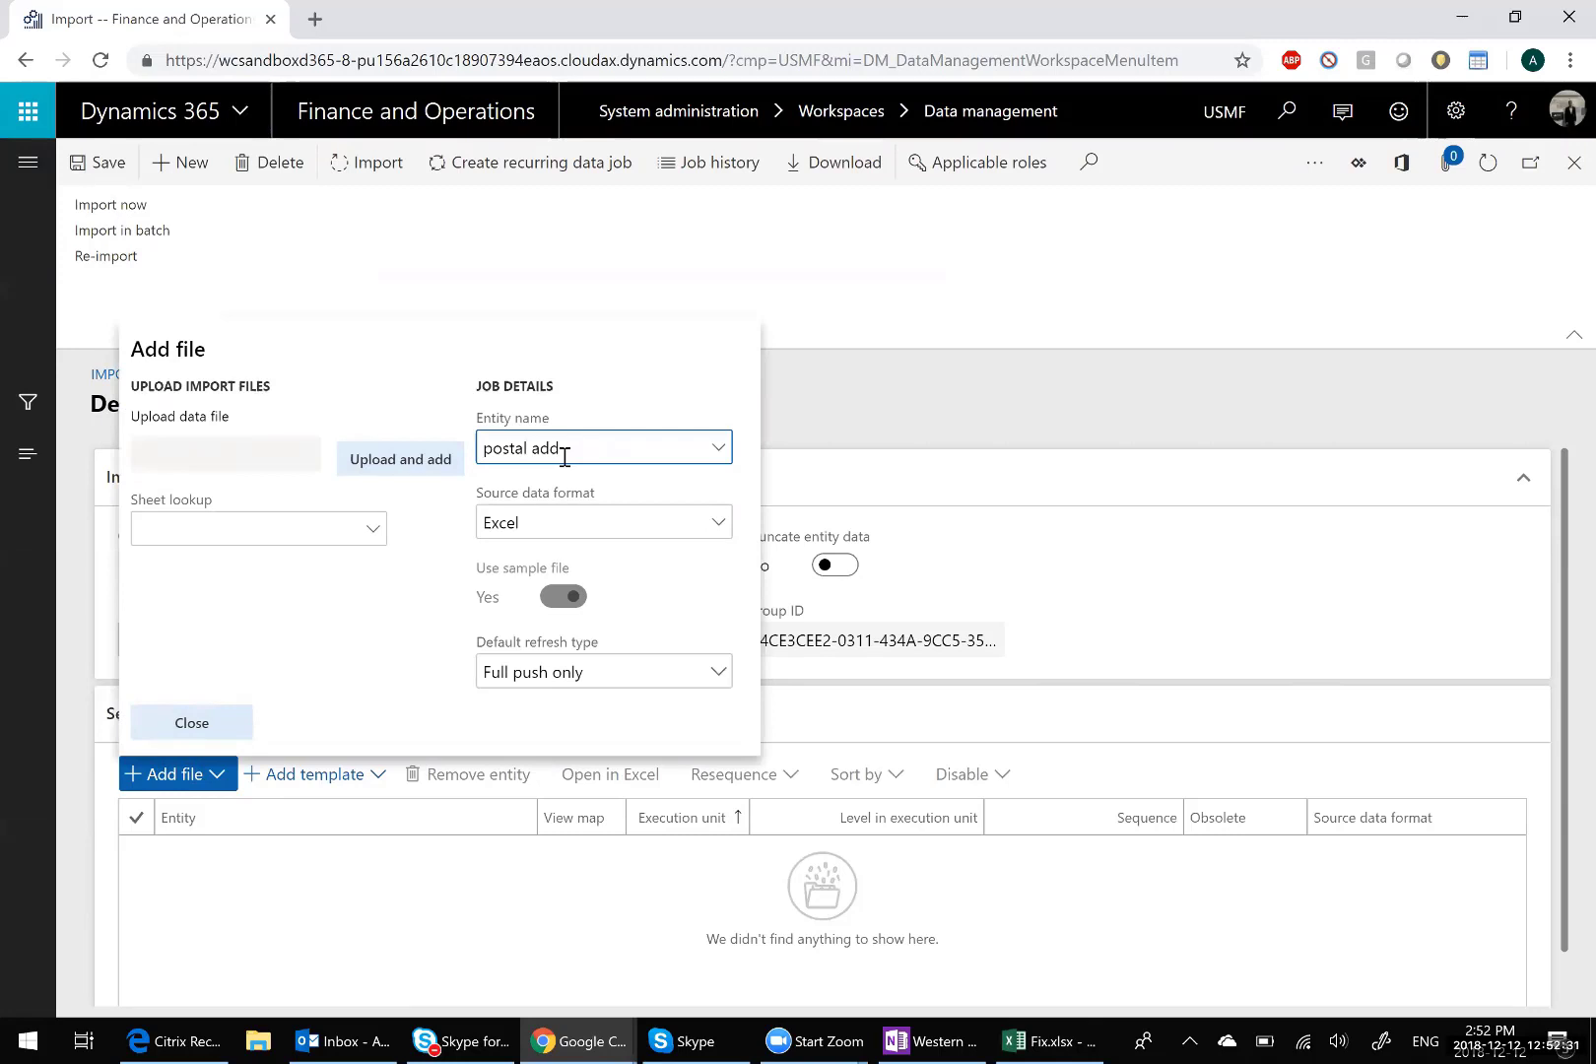
key(BackSpace)
key(BackSpace)
key(BackSpace)
key(BackSpace)
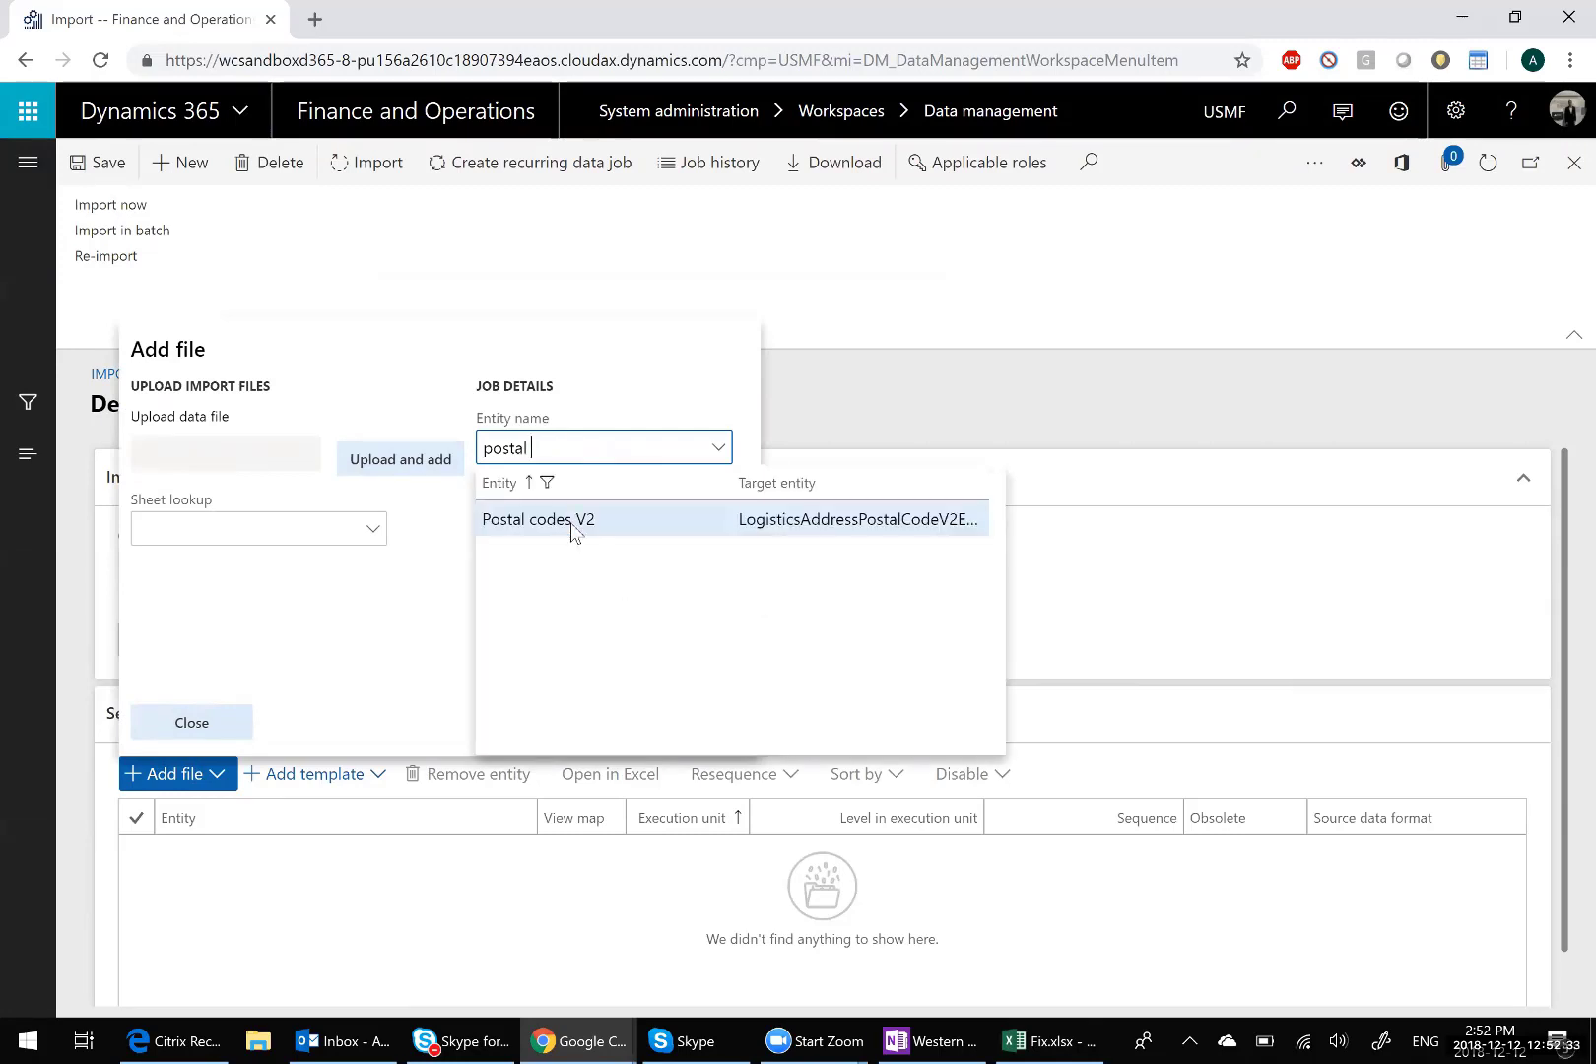
click(574, 522)
click(419, 458)
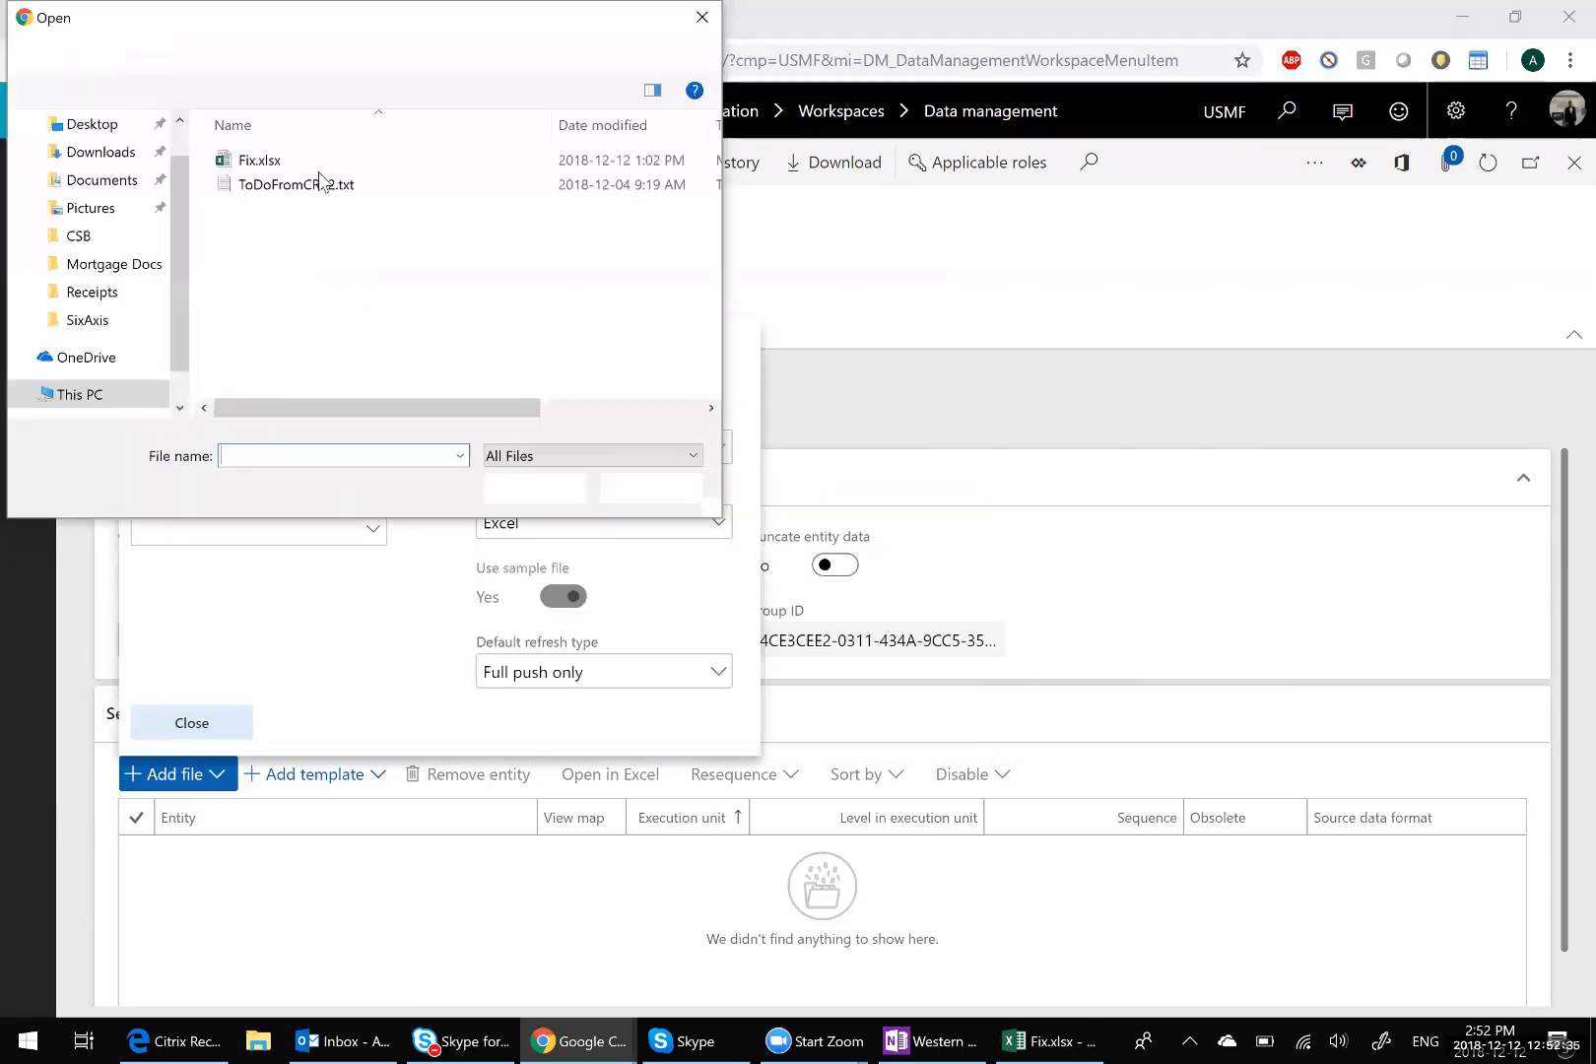
double_click(301, 159)
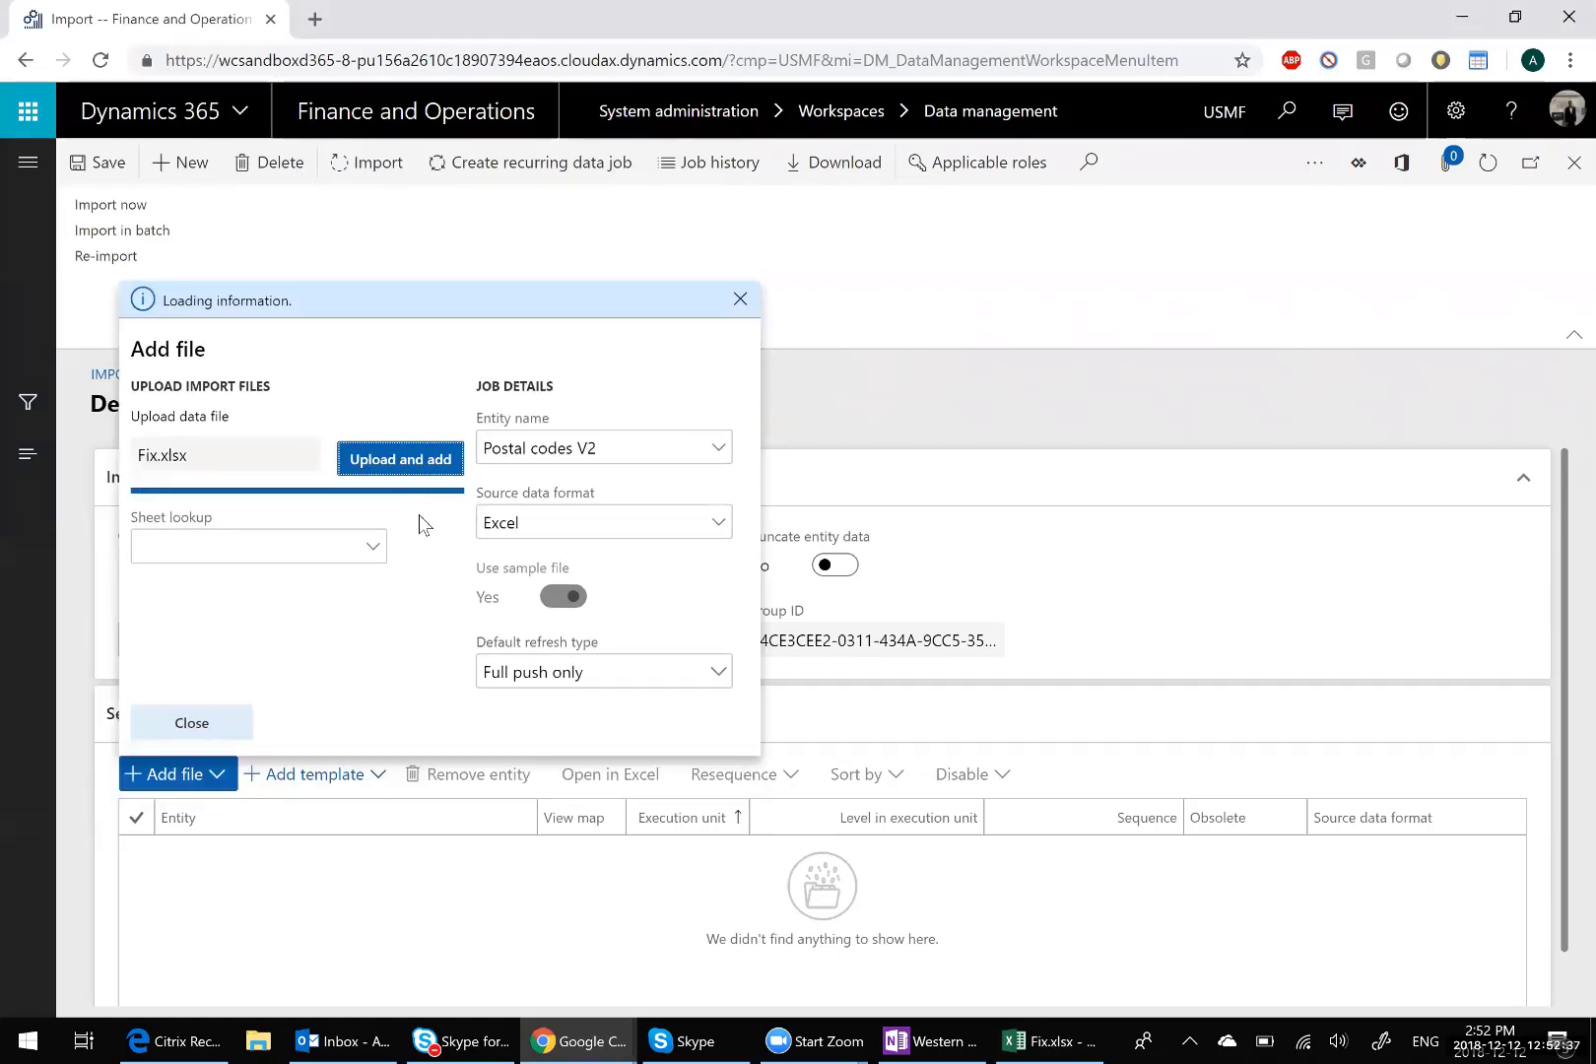
click(233, 723)
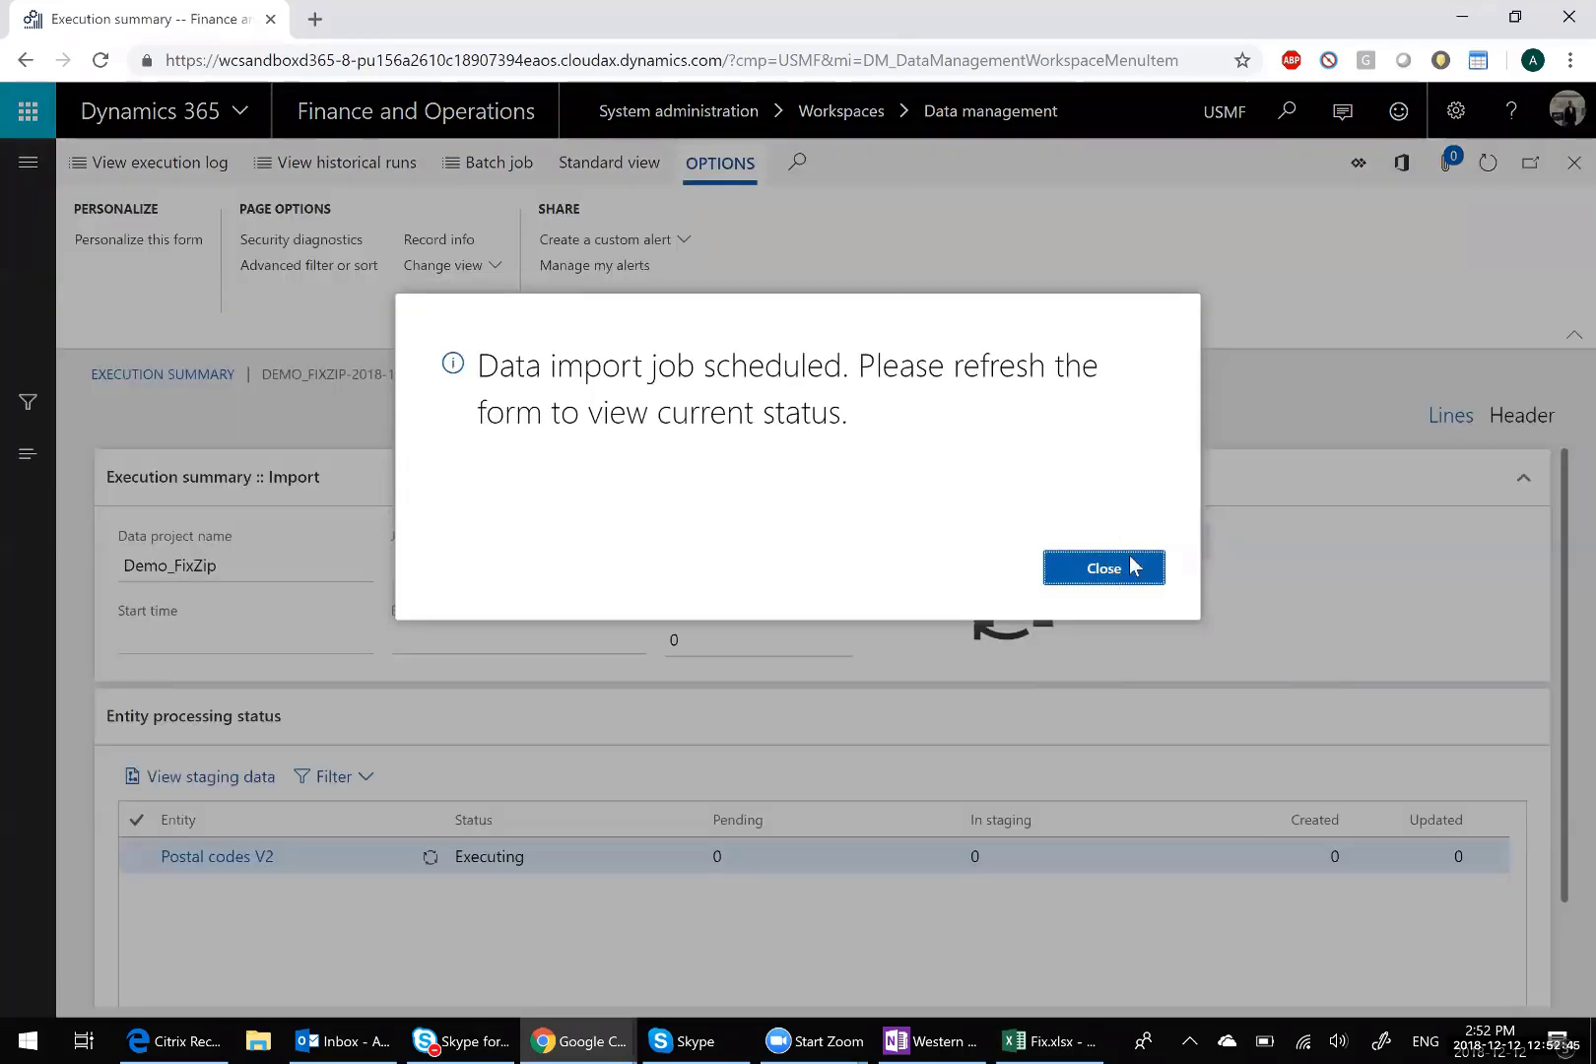
Step: Confirm the Demo_FixZip import succeeded, then go to Organization administration > Global address book > Address setup
click(1131, 566)
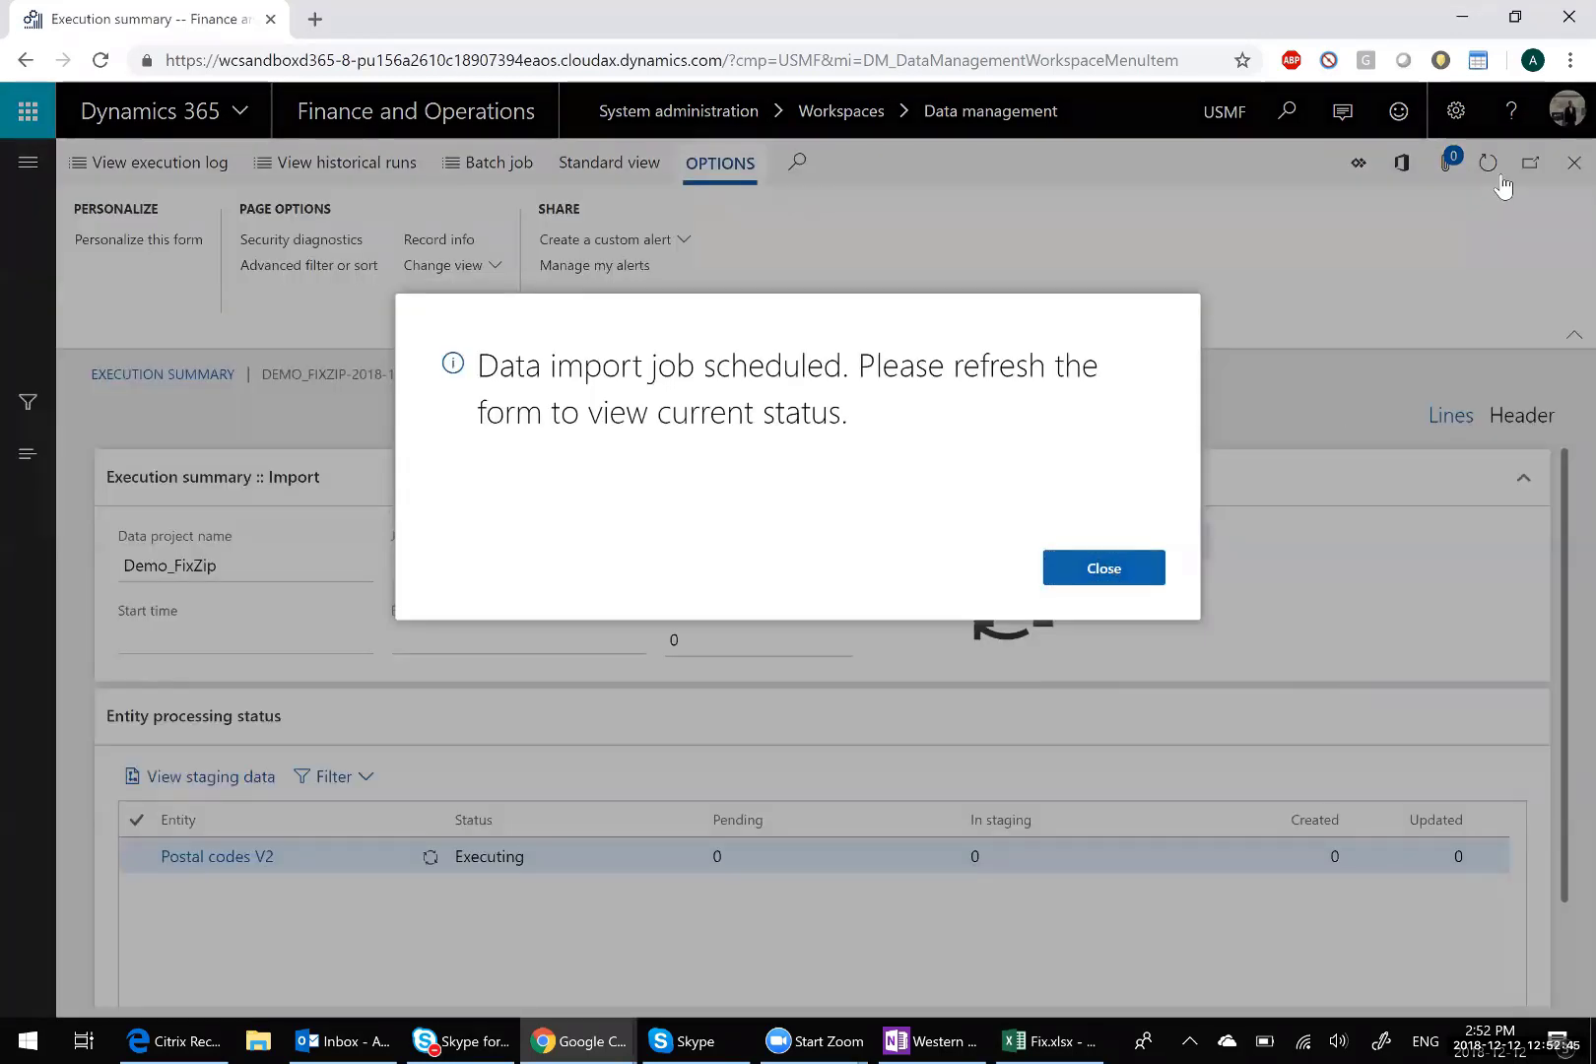
click(1489, 165)
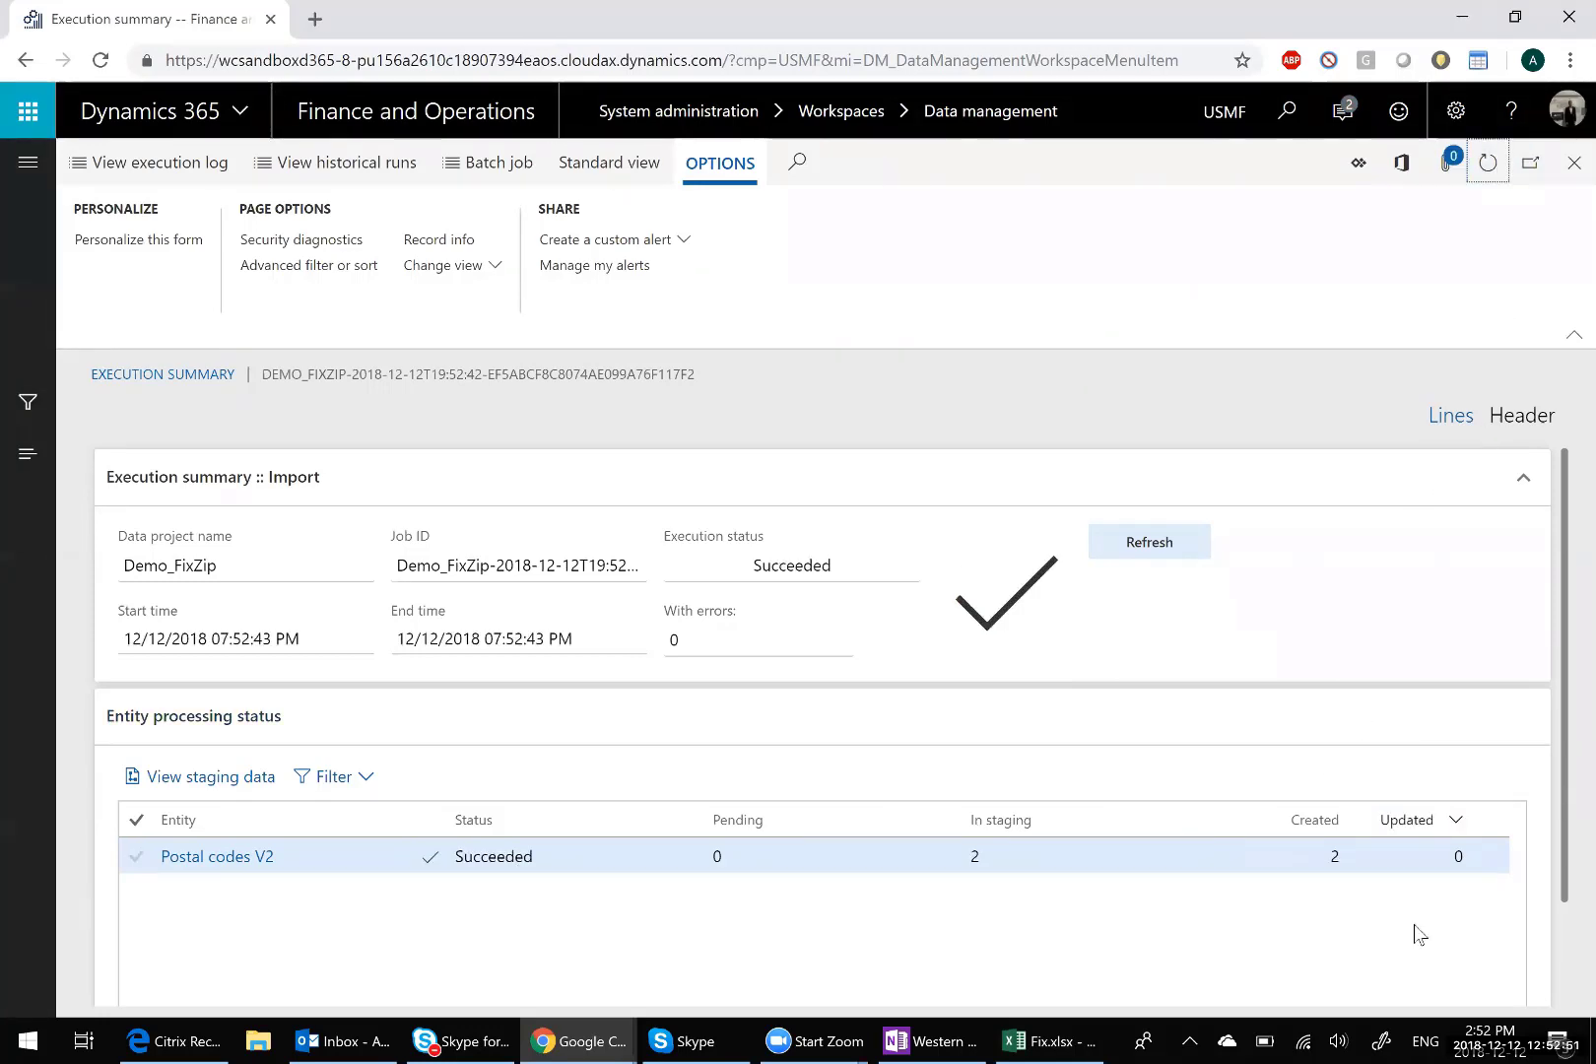
click(28, 162)
scroll(155, 688, down, 5)
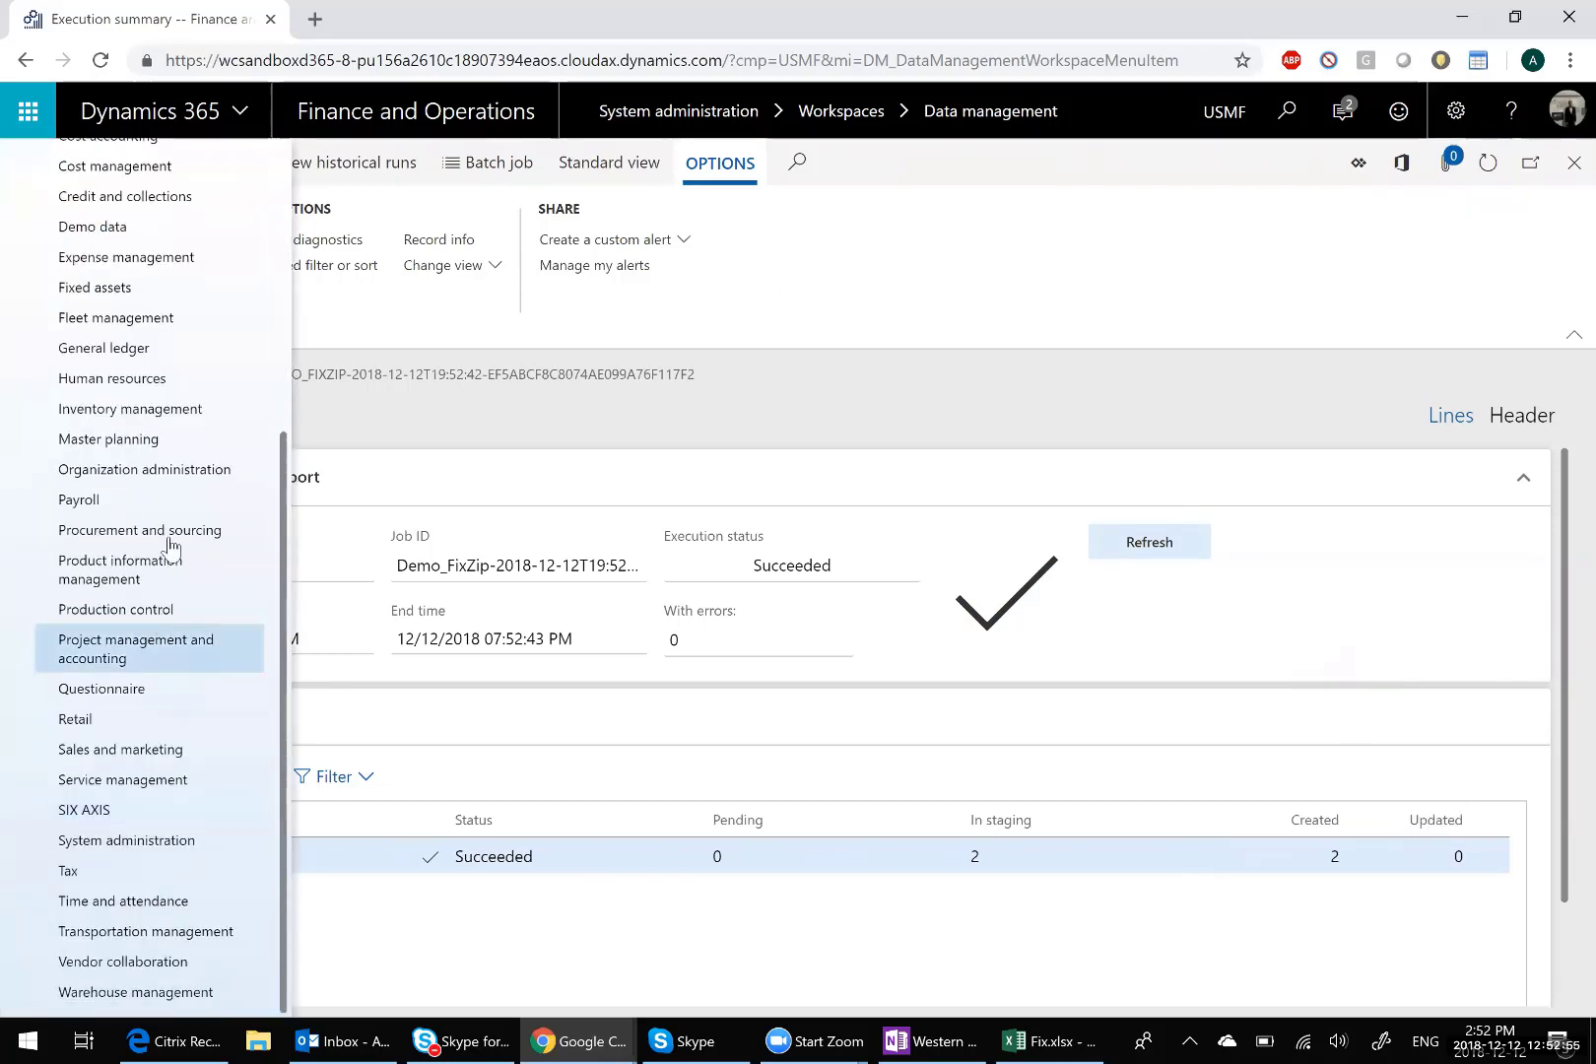
click(194, 472)
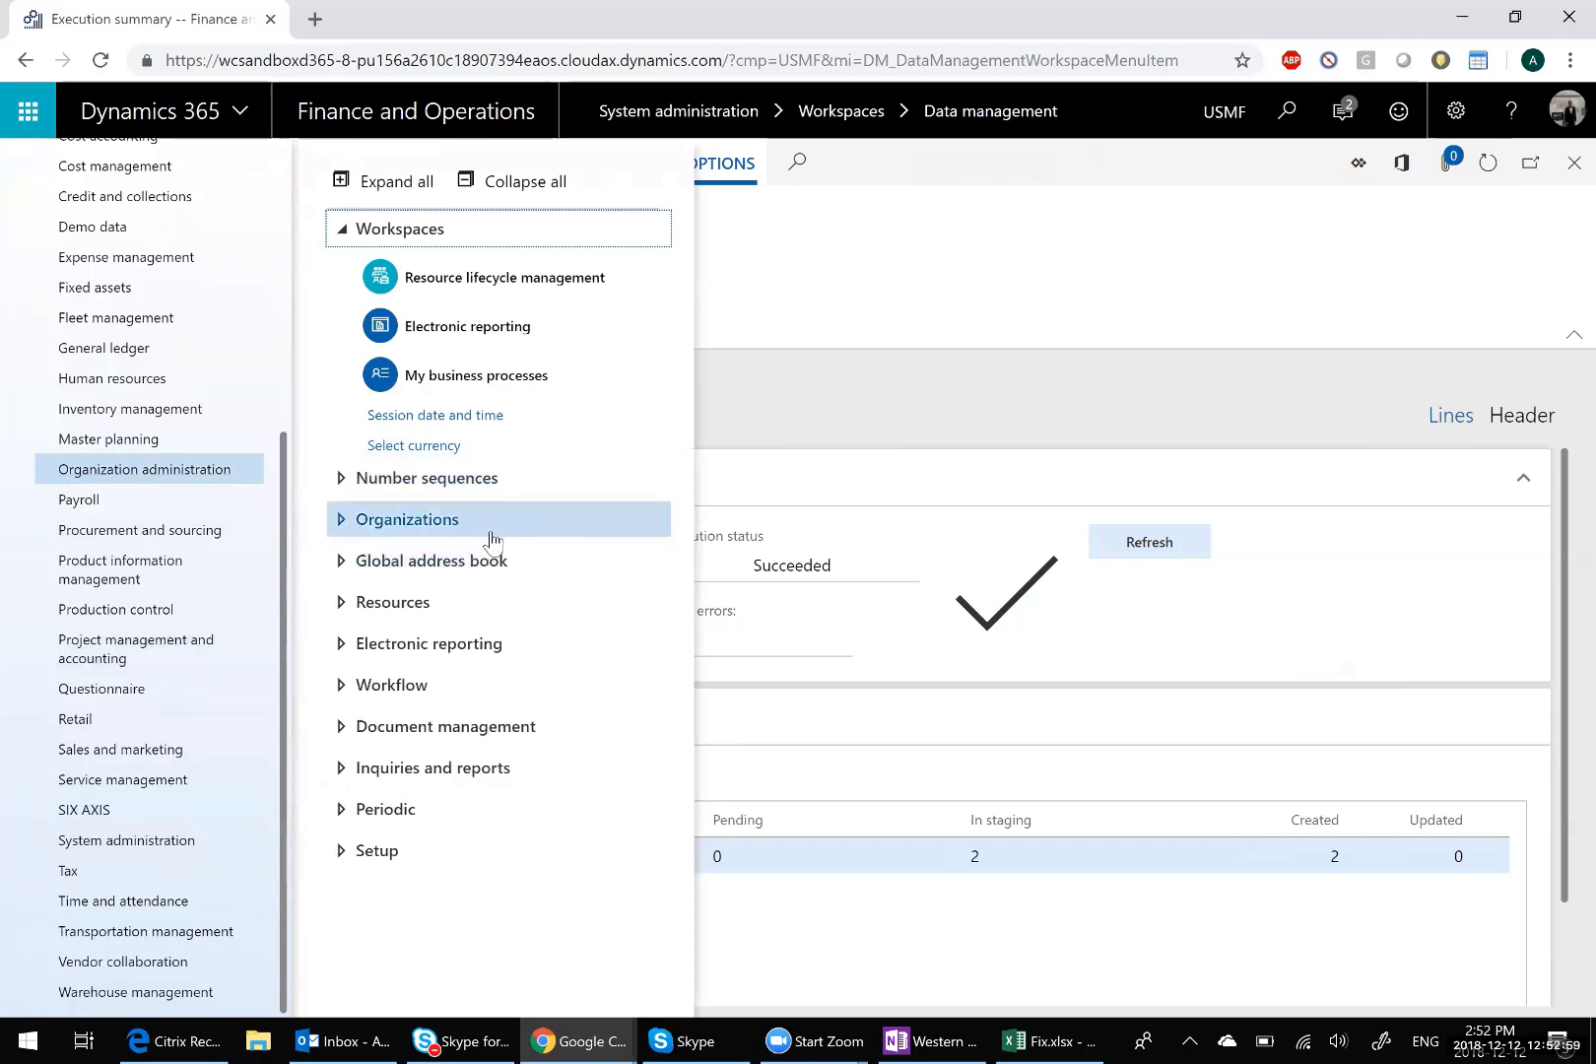
click(409, 520)
click(471, 780)
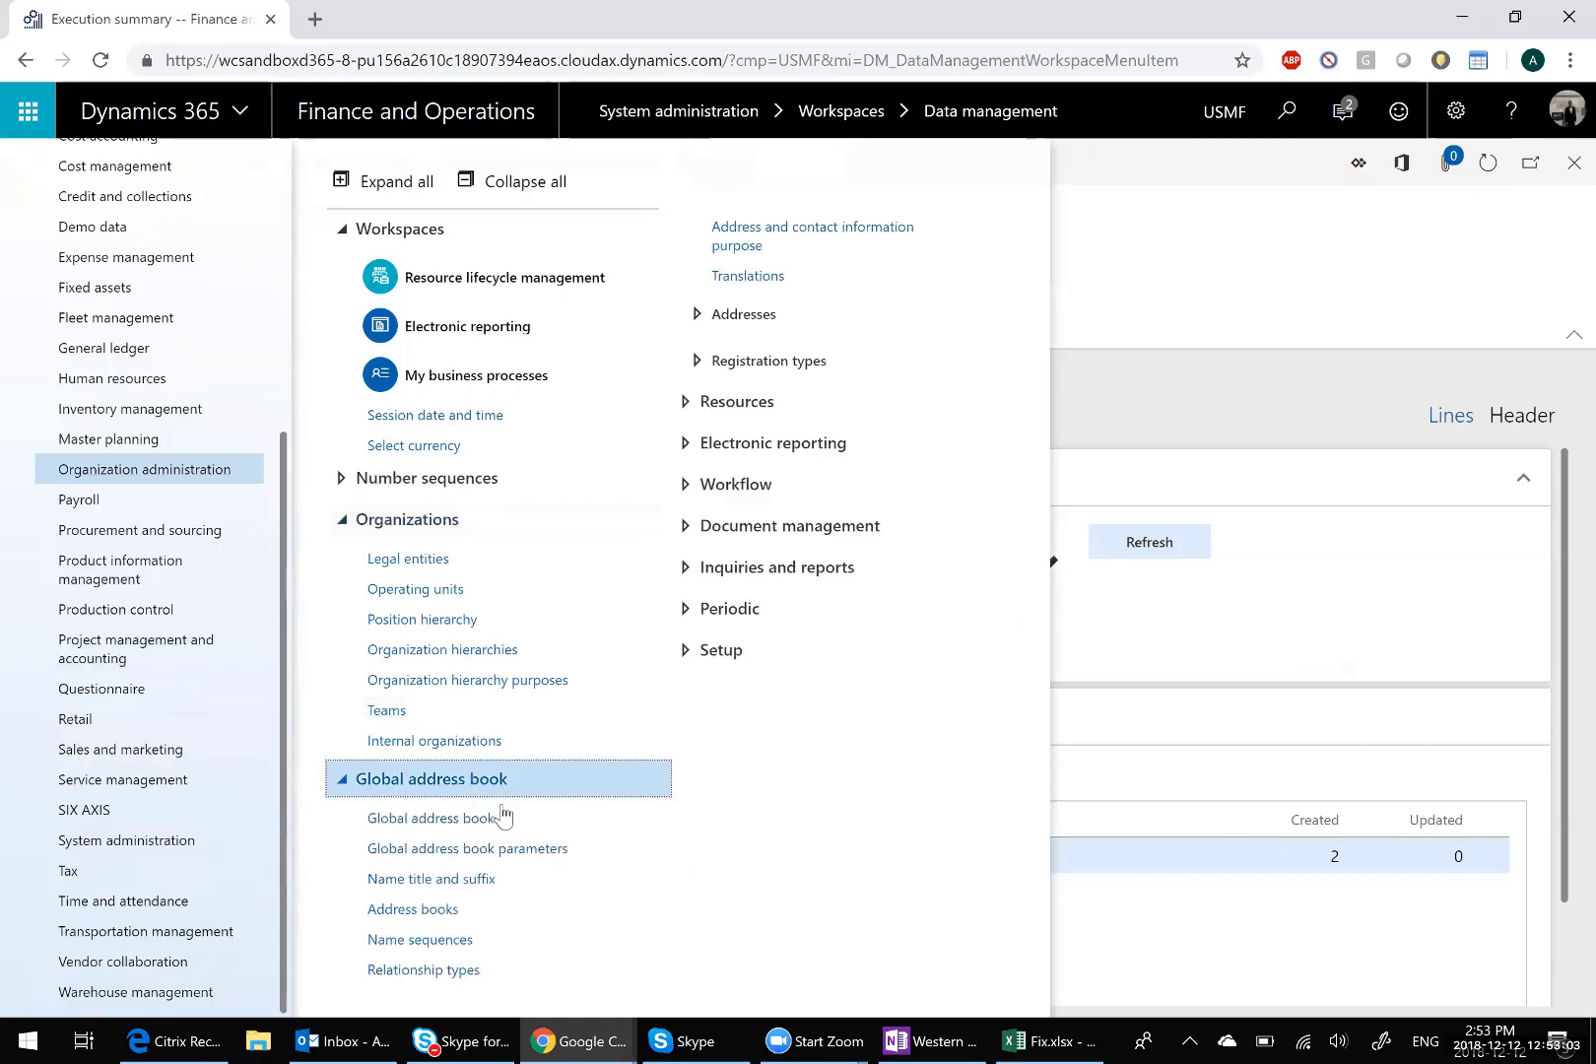
click(778, 315)
click(800, 351)
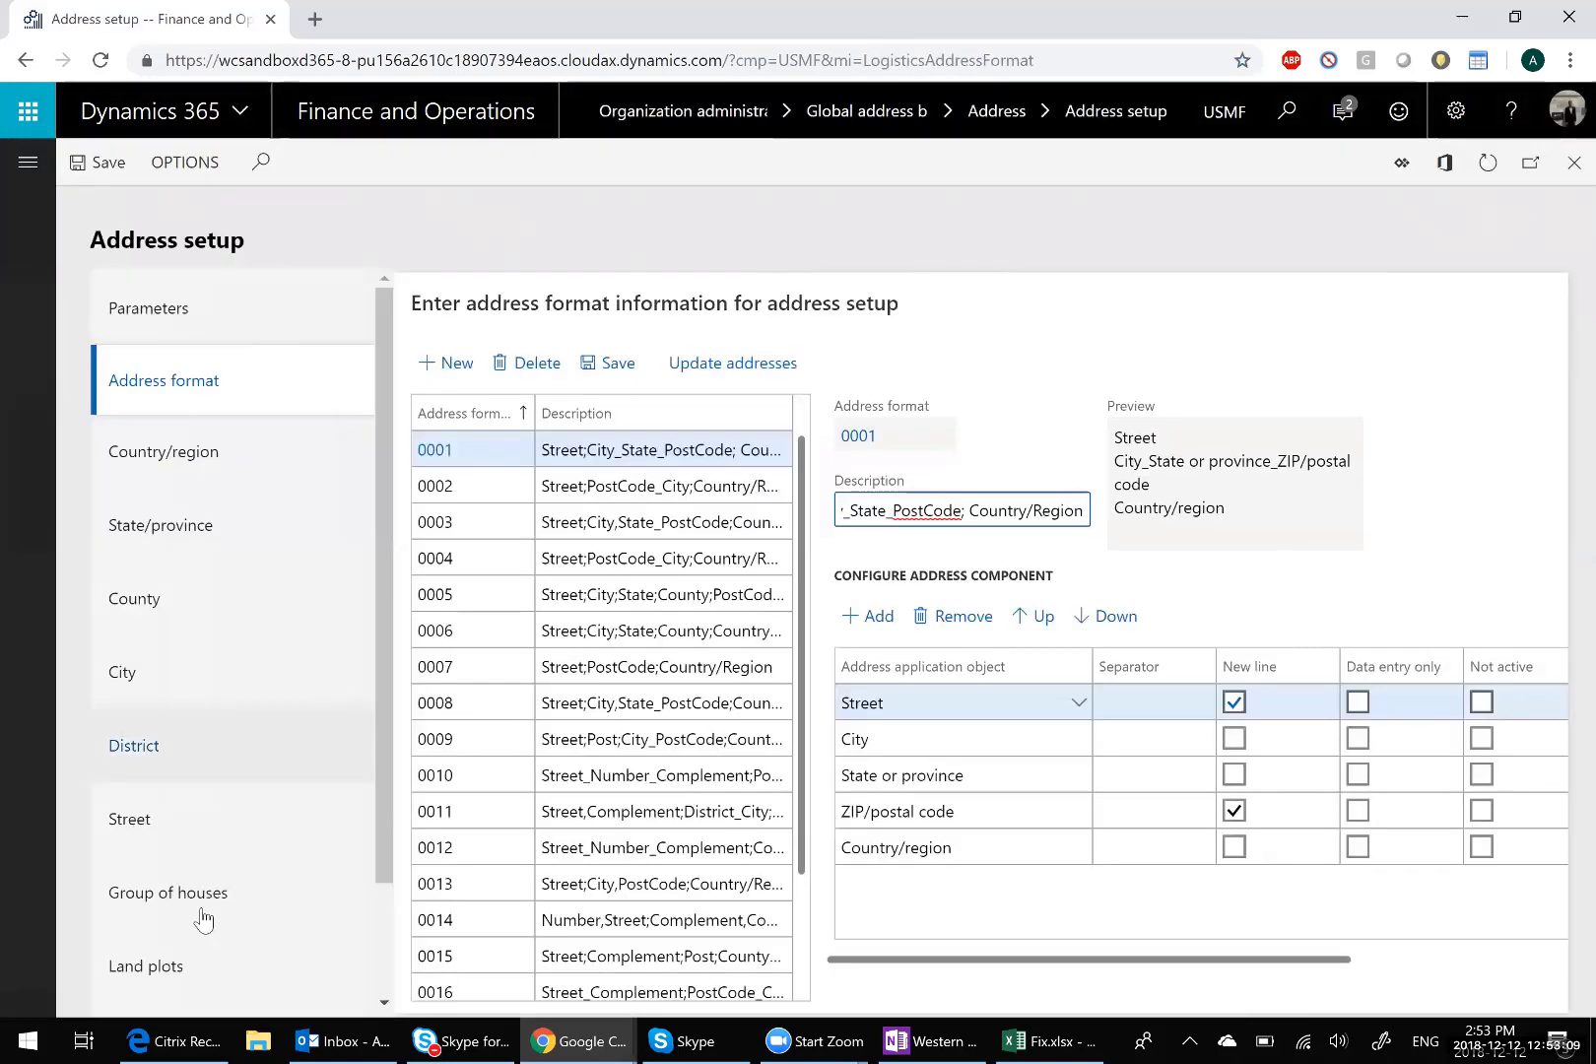
Step: Check the CAN rows on the ZIP/postal codes page, then return to the Data management workspace
scroll(203, 945, down, 3)
click(203, 974)
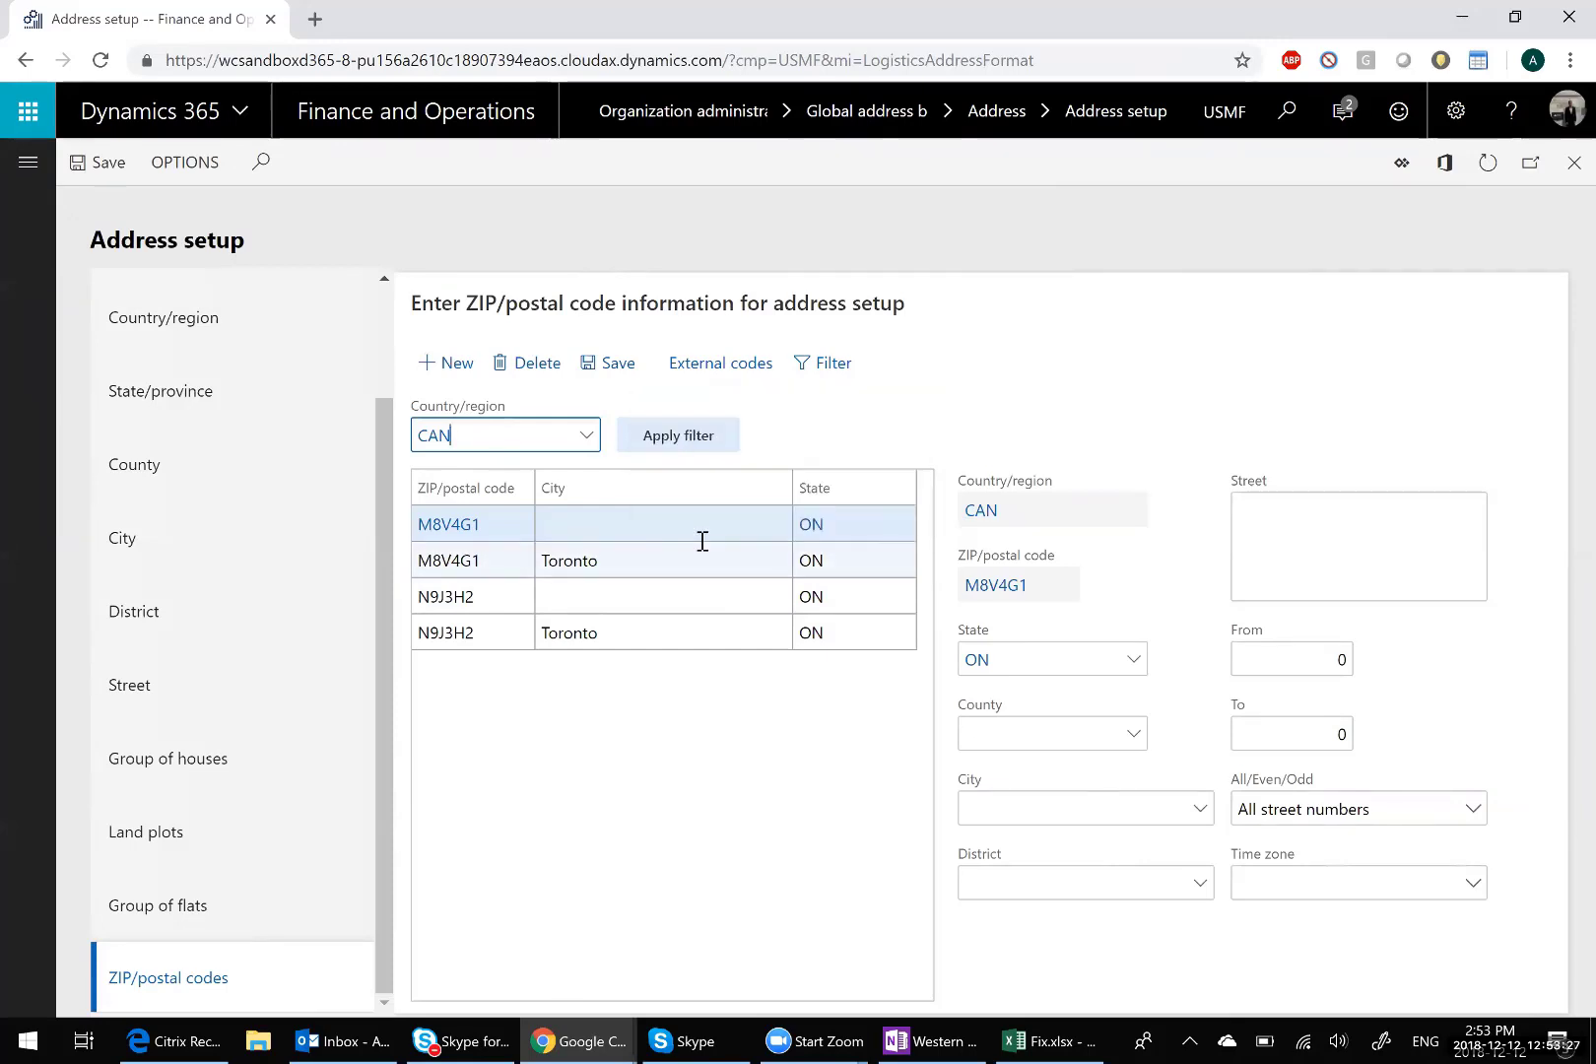
mouse_move(851, 561)
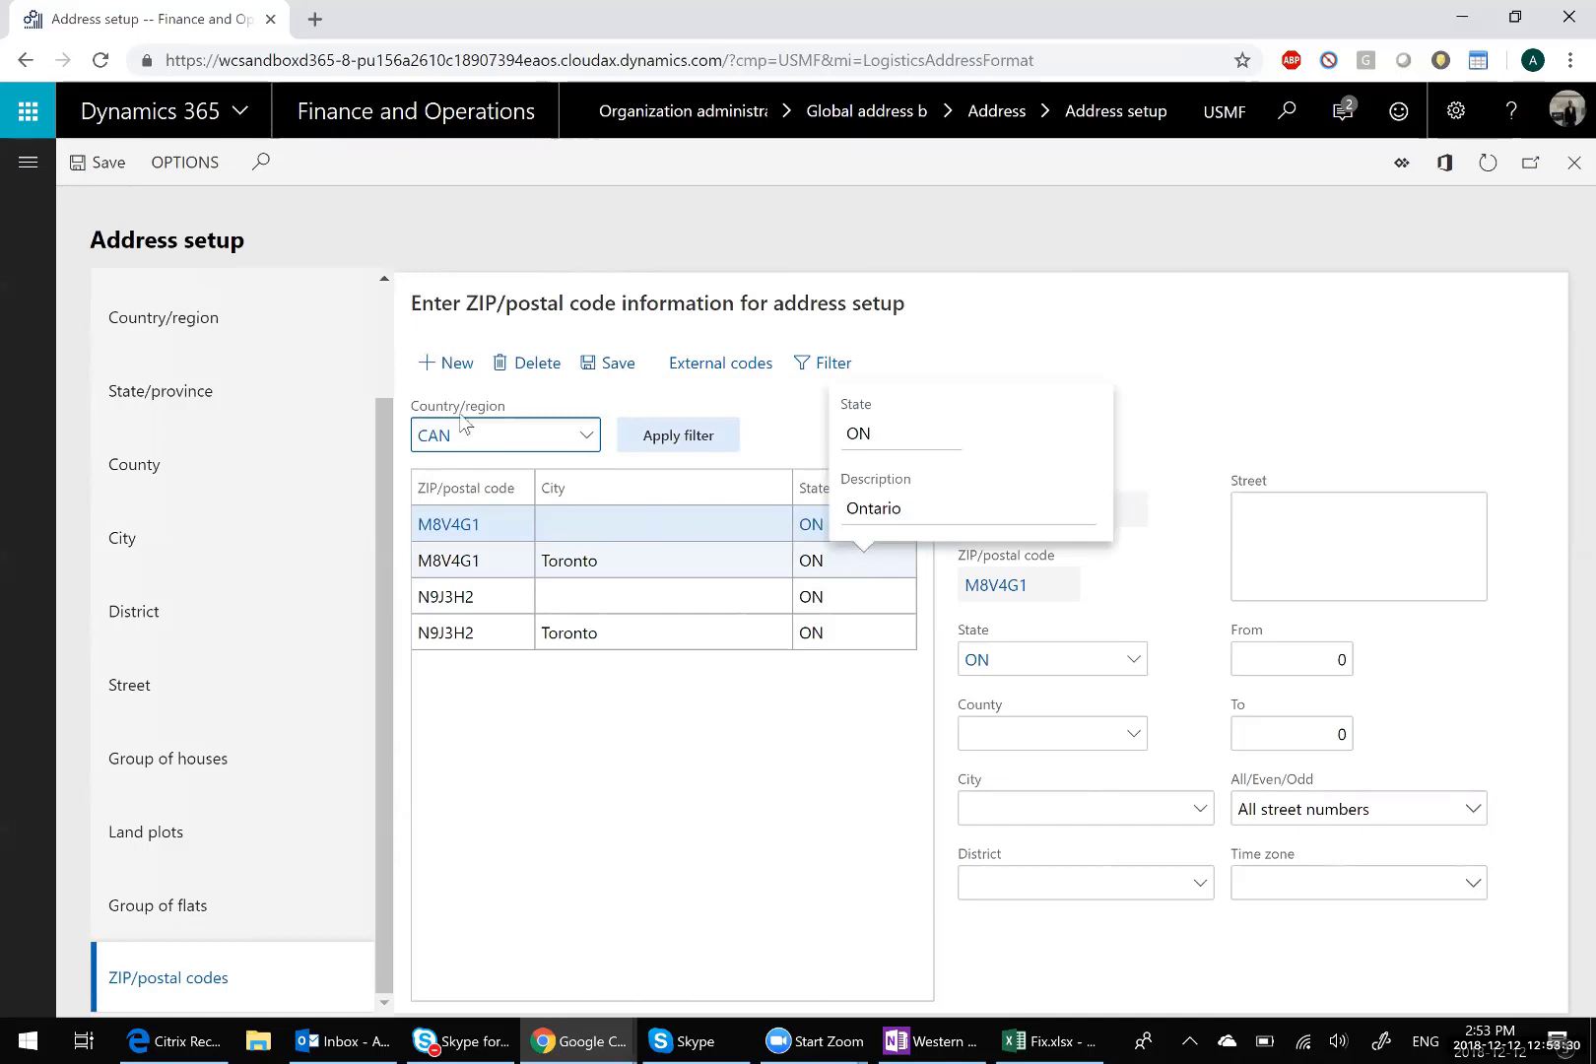
click(28, 162)
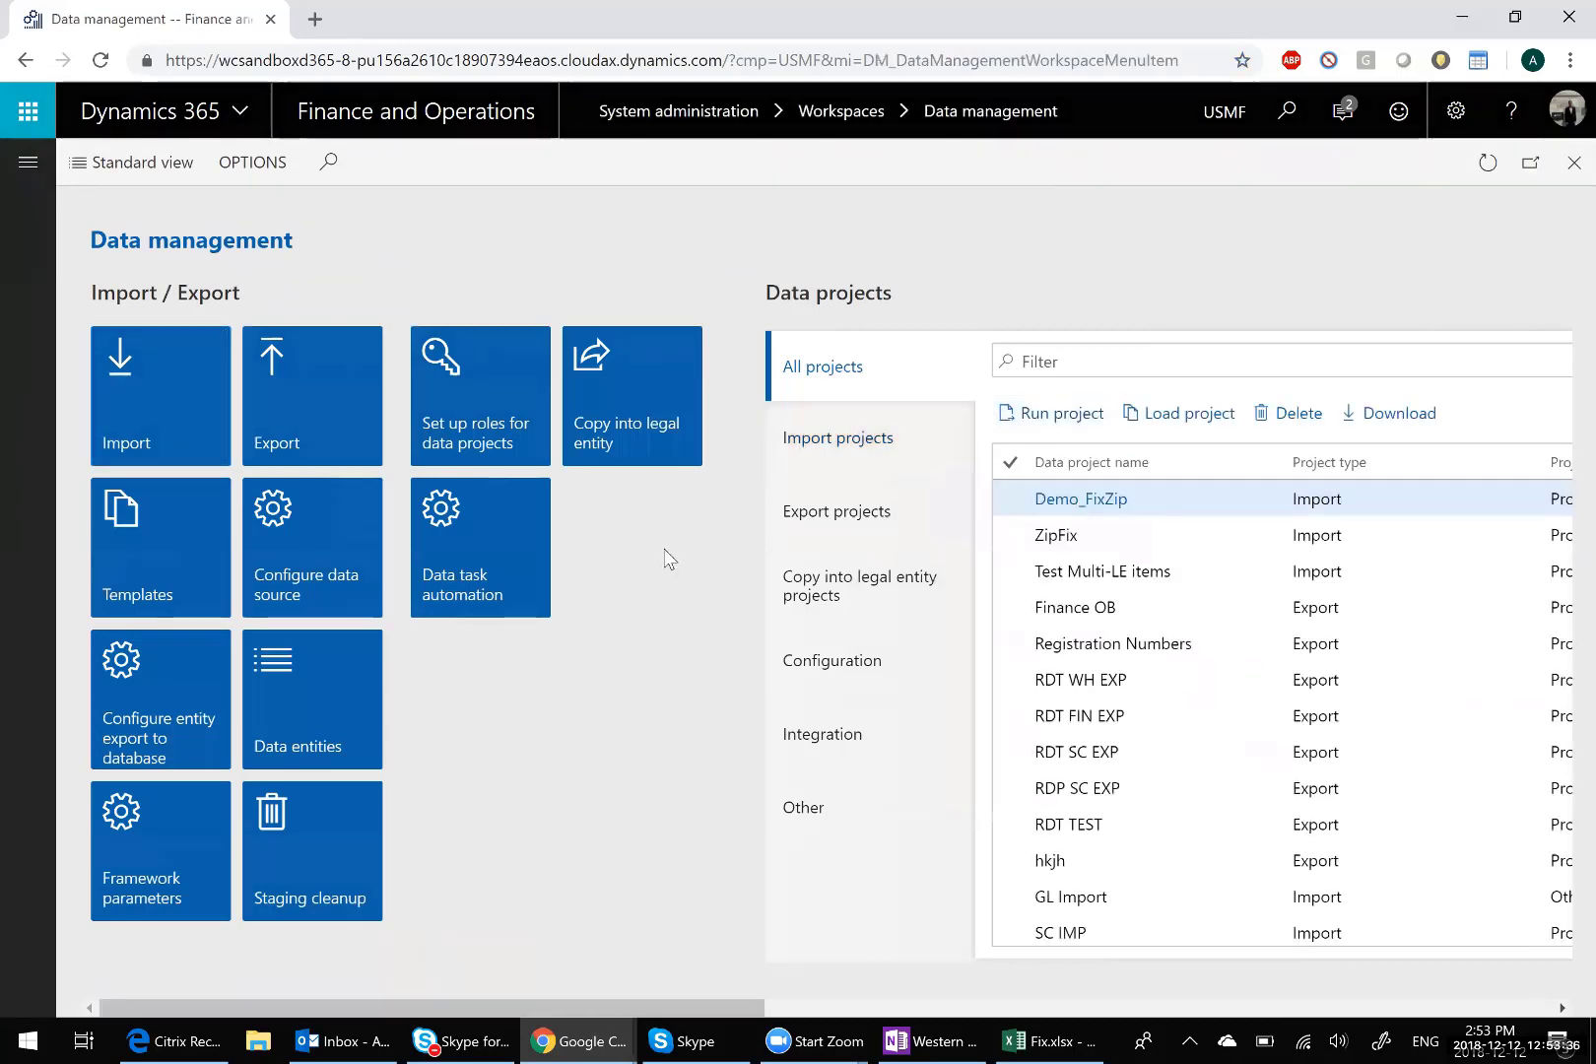
Step: Set Truncate entity data to Yes on Demo_FixZip and remove its existing Postal codes V2 entity
click(1081, 504)
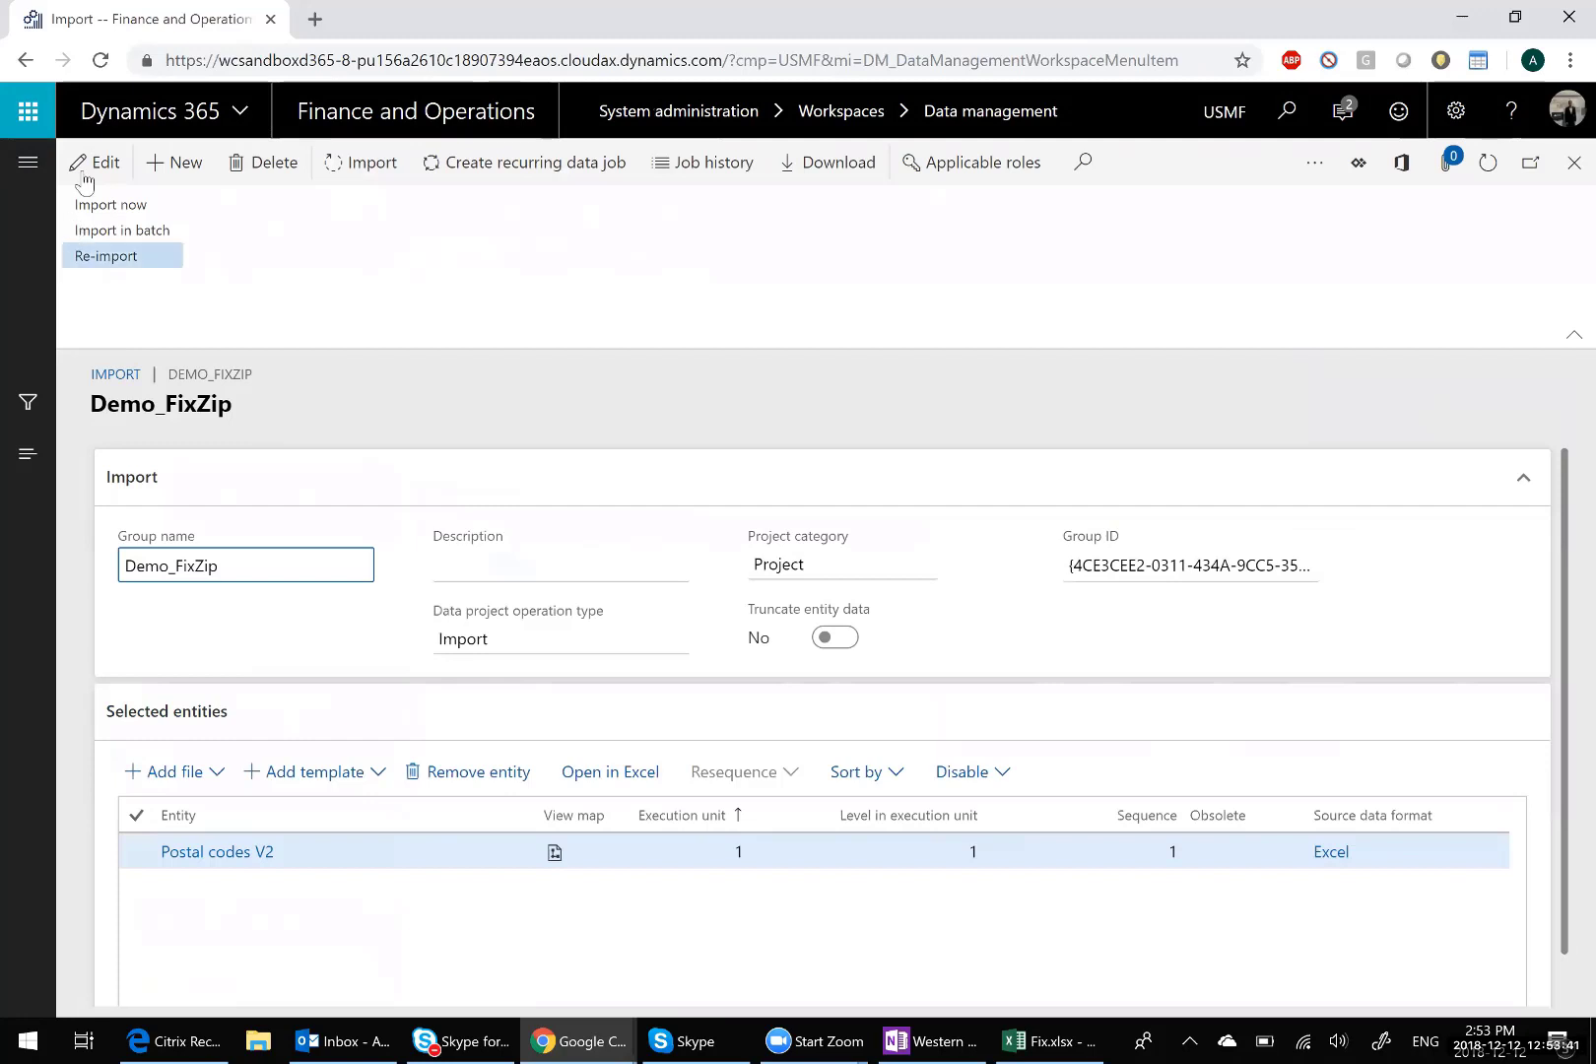
click(833, 638)
click(833, 564)
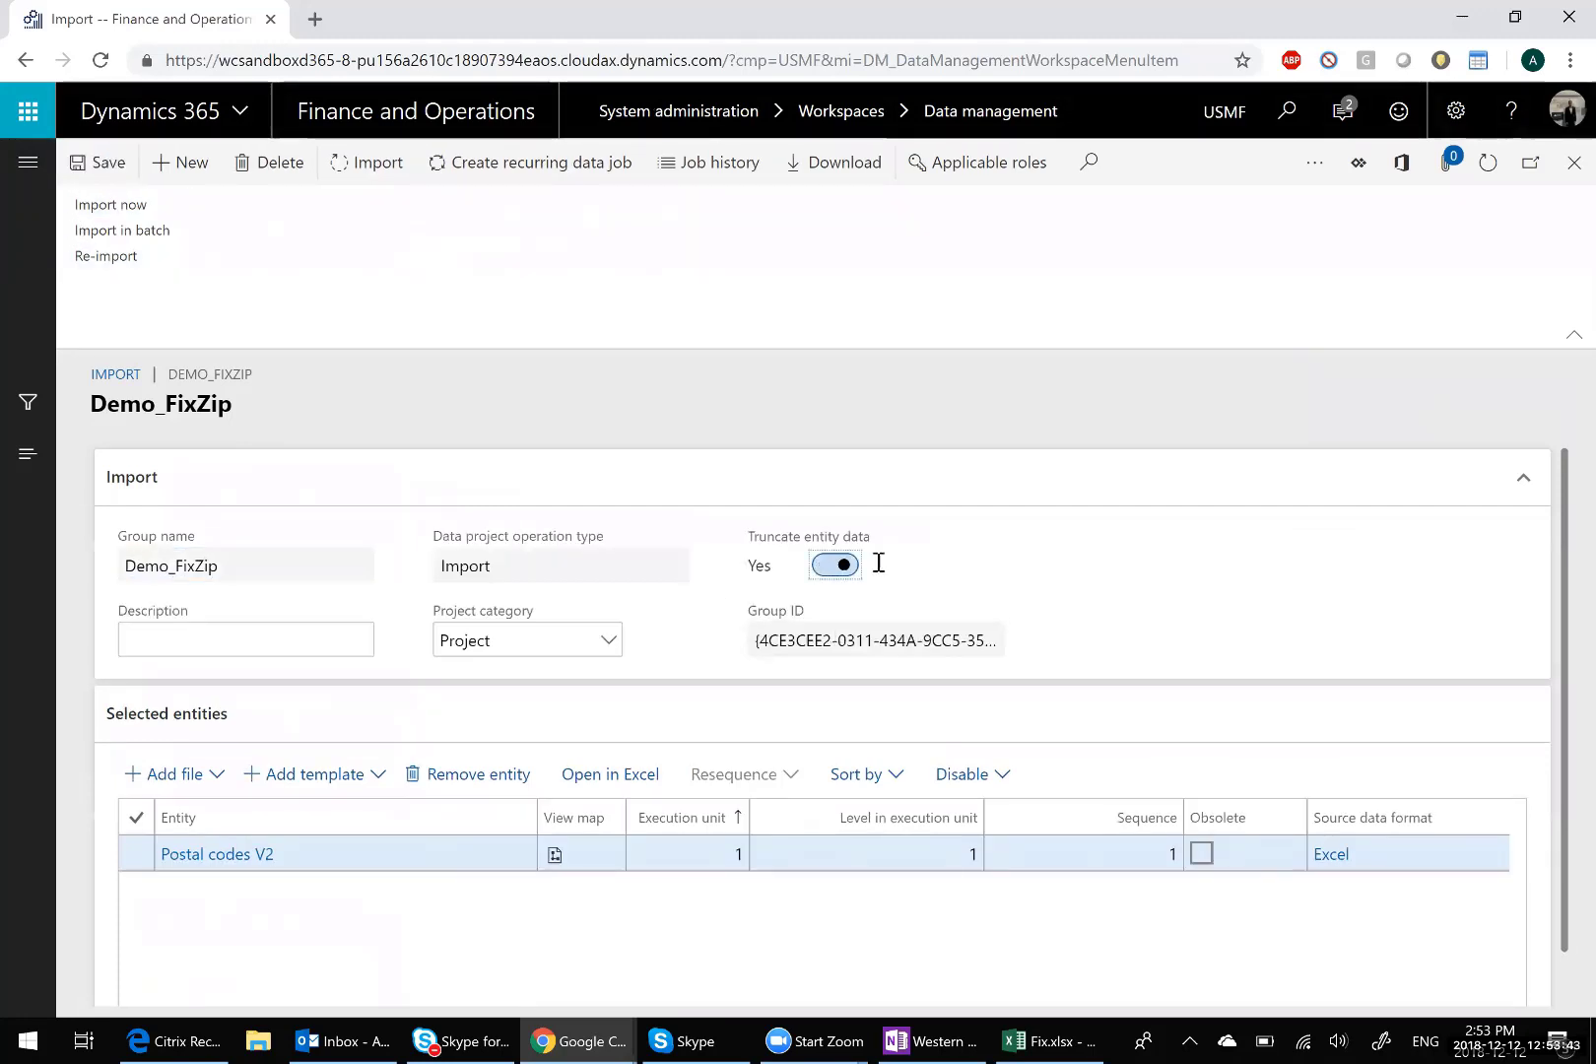
click(473, 774)
key(Tab)
key(Return)
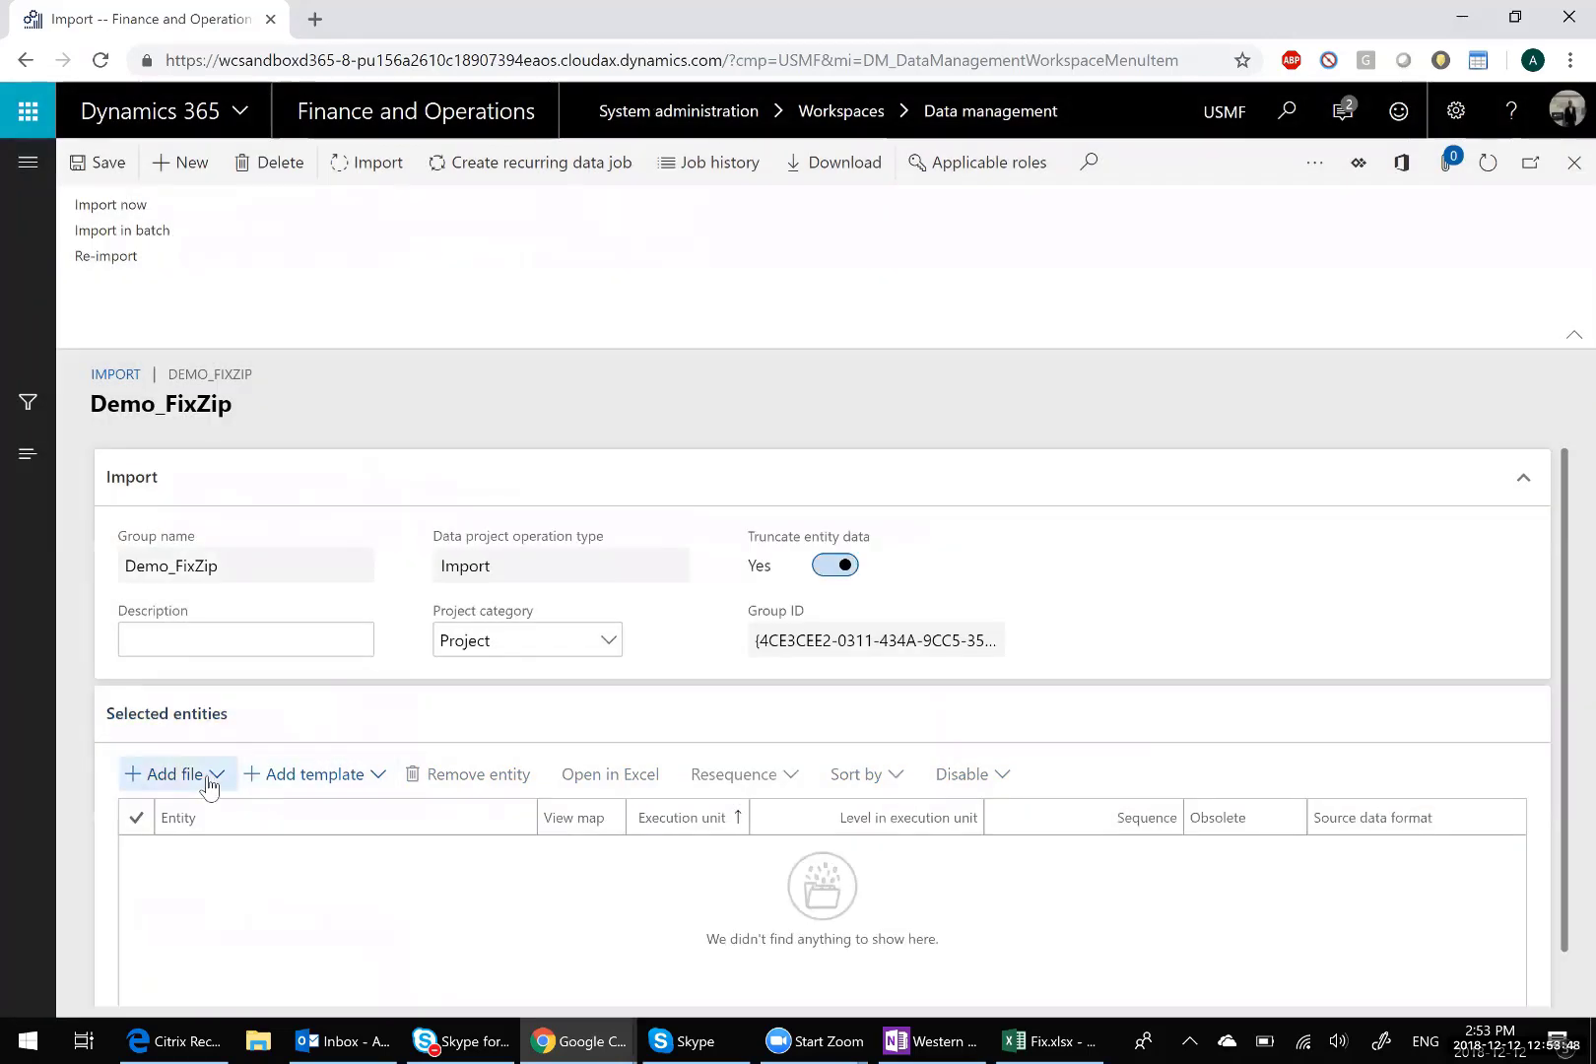
Step: Re-add the Postal codes V2 entity with Fix.xlsx uploaded as its data file
click(162, 774)
click(624, 452)
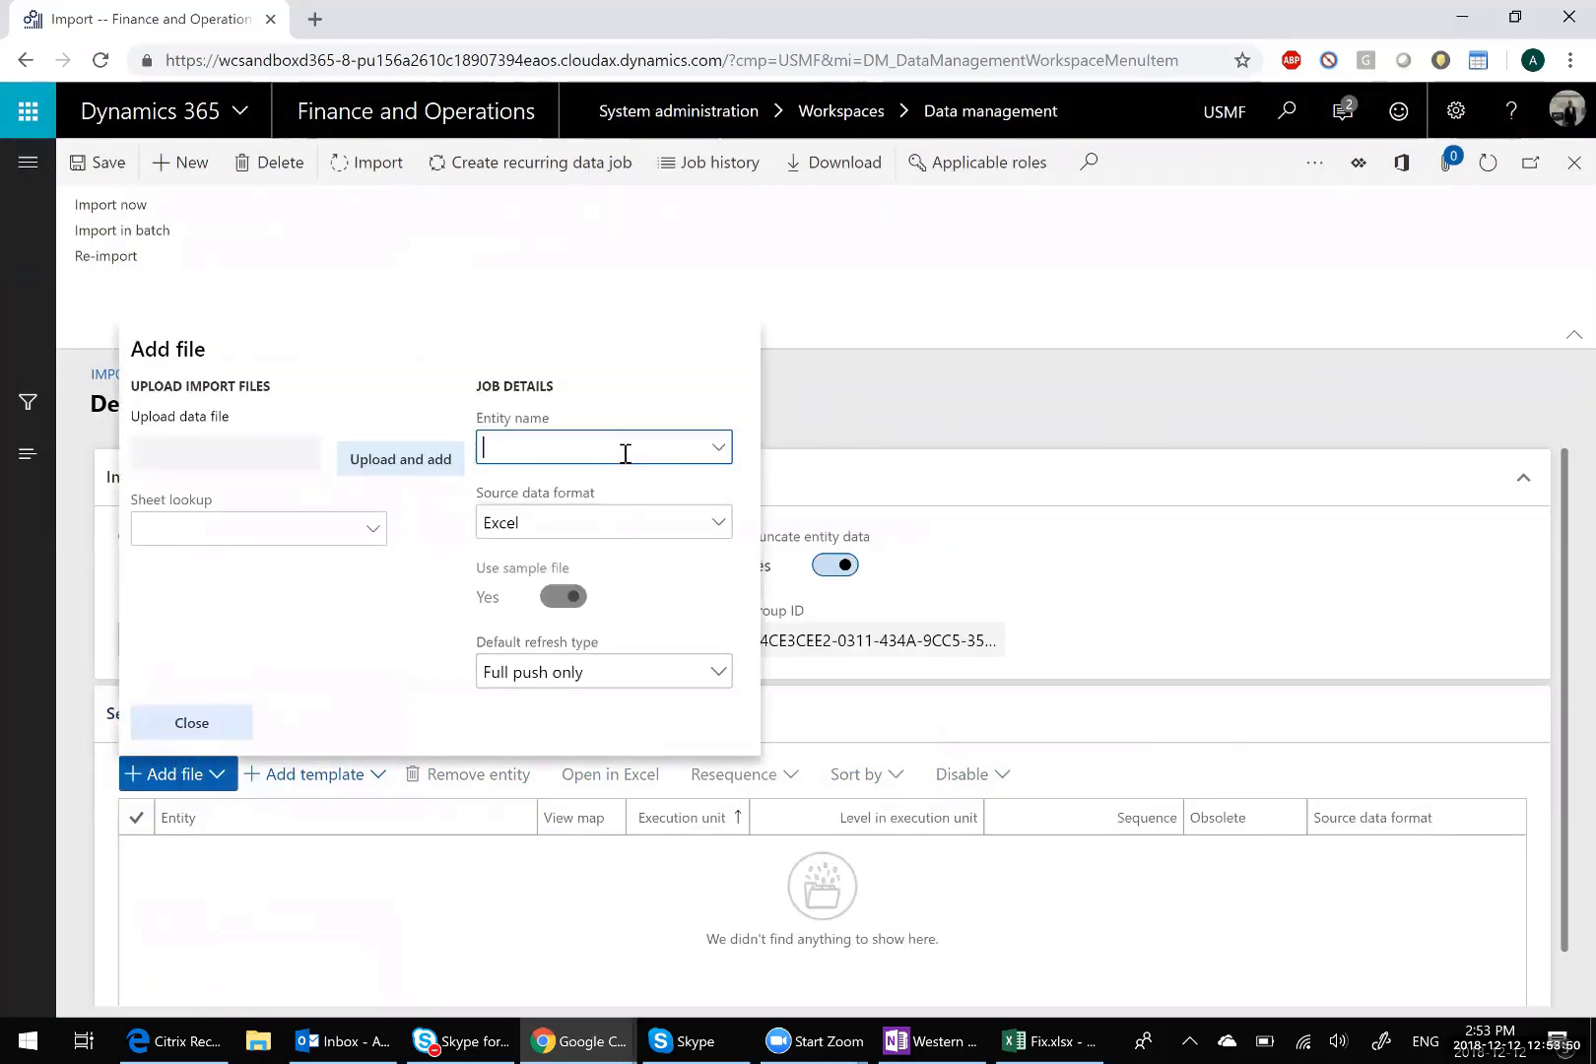
text(post)
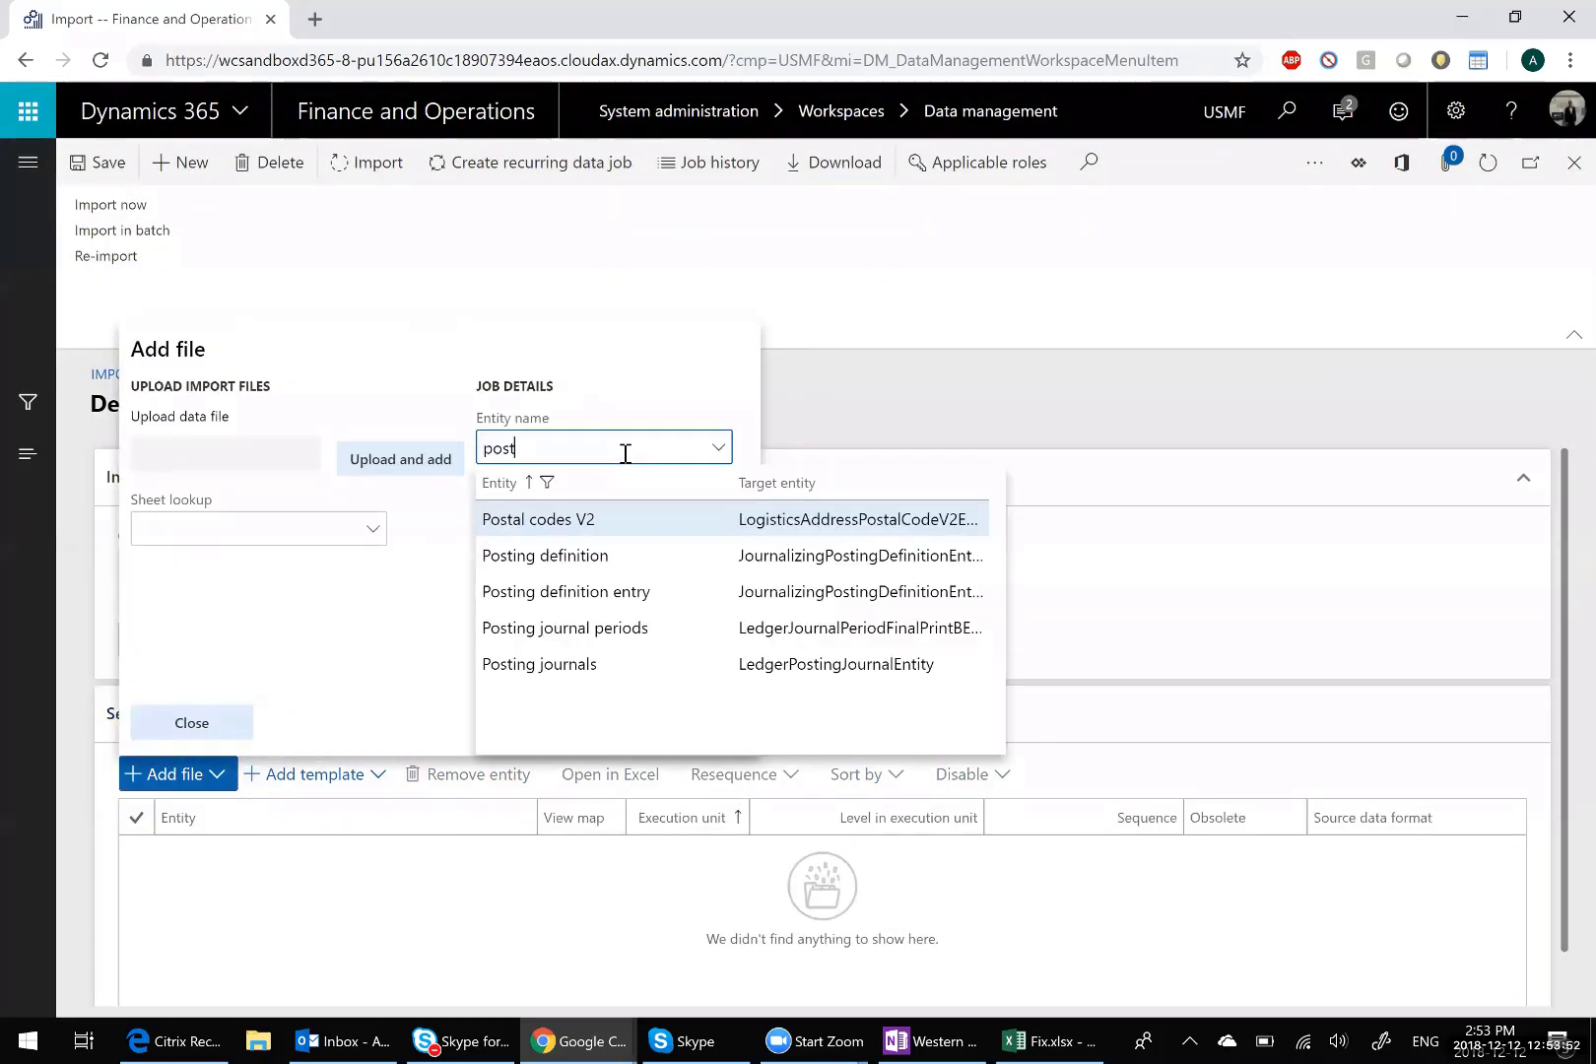
key(Return)
click(444, 460)
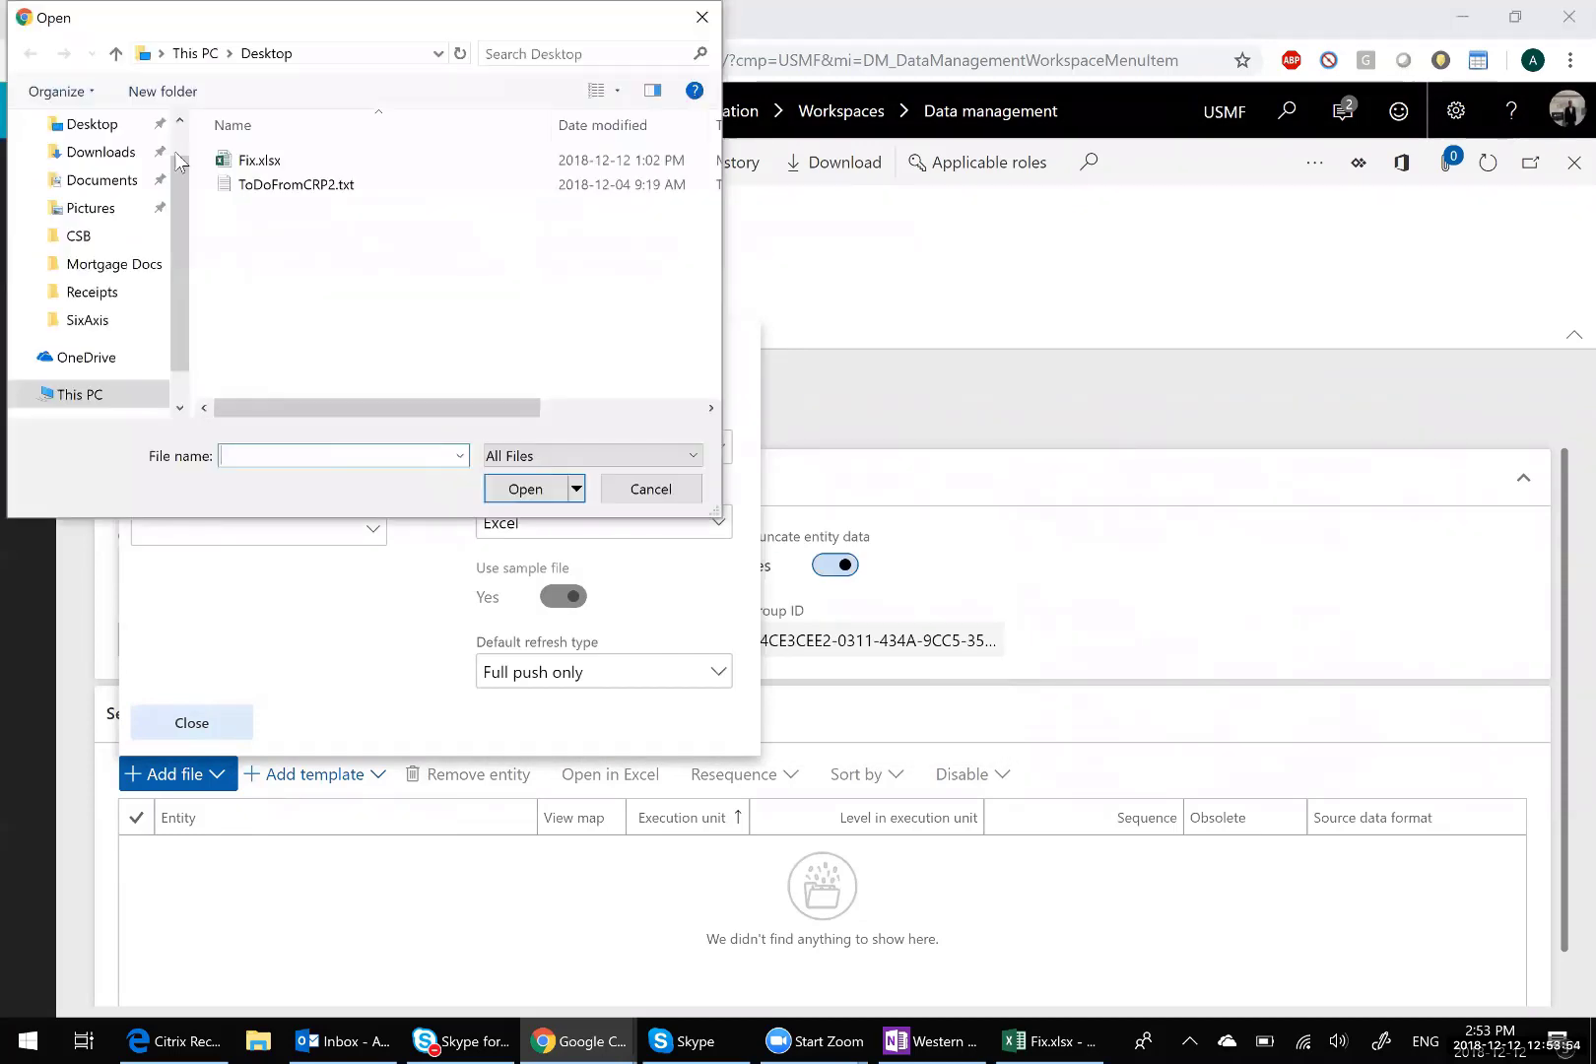
click(270, 161)
double_click(272, 161)
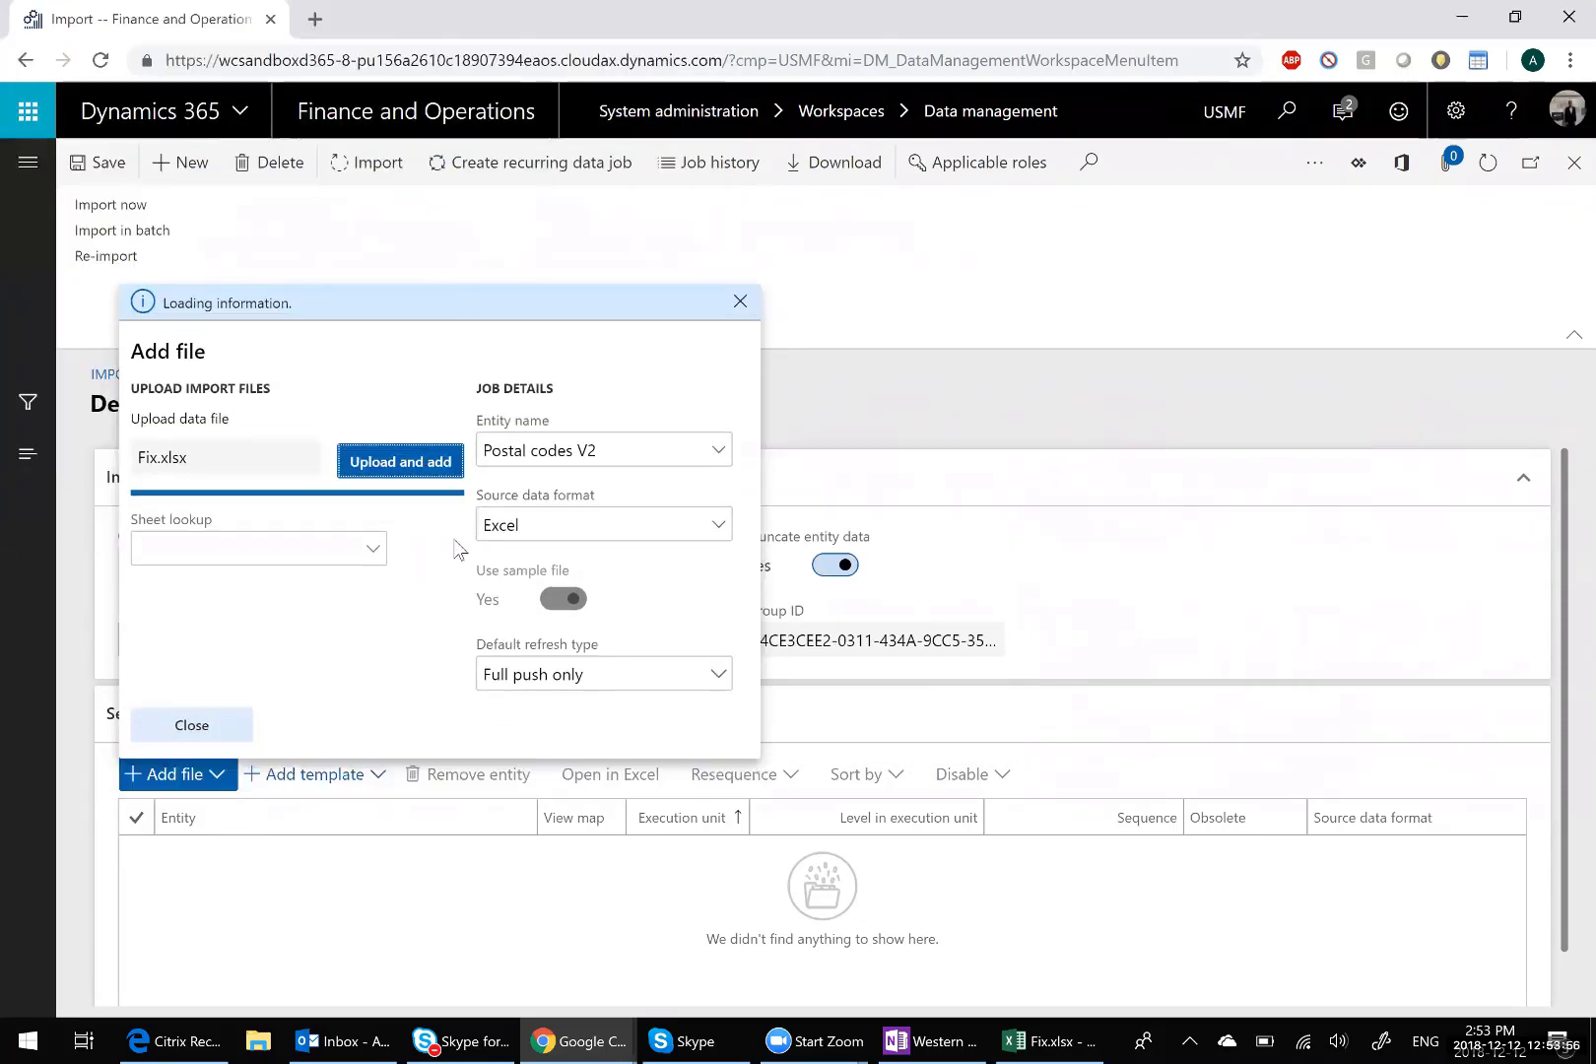
click(222, 722)
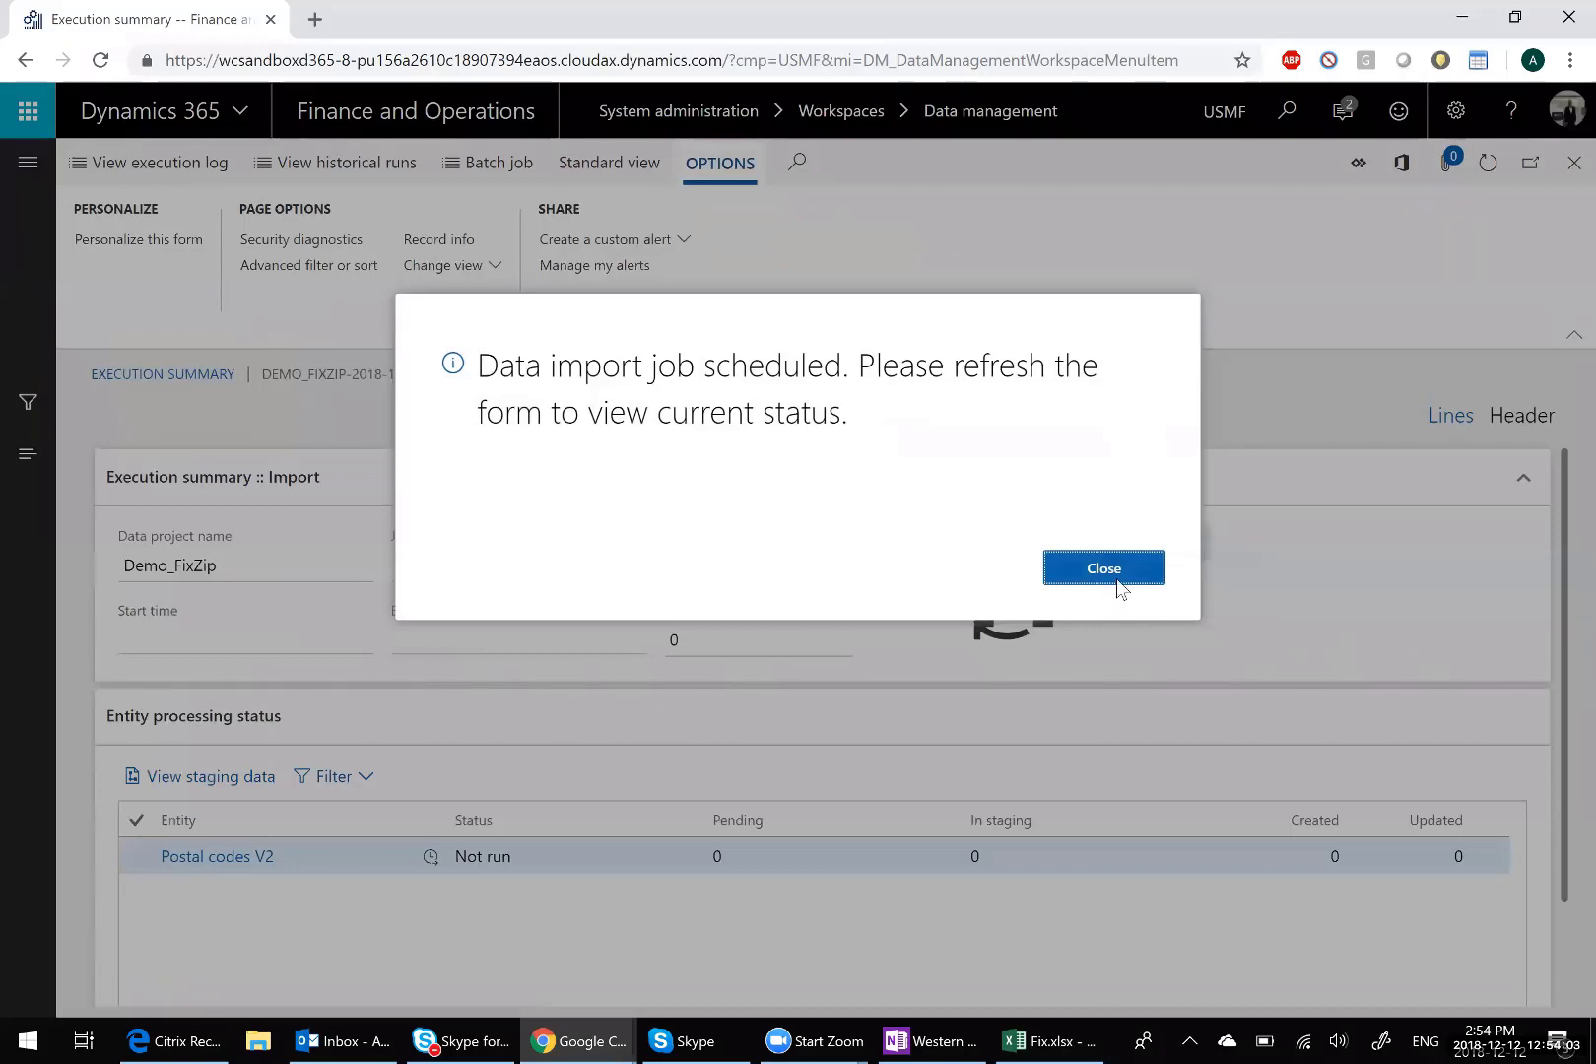
Step: Refresh the Demo_FixZip job until it succeeds with 2 records created, then head back toward Address setup
click(1115, 590)
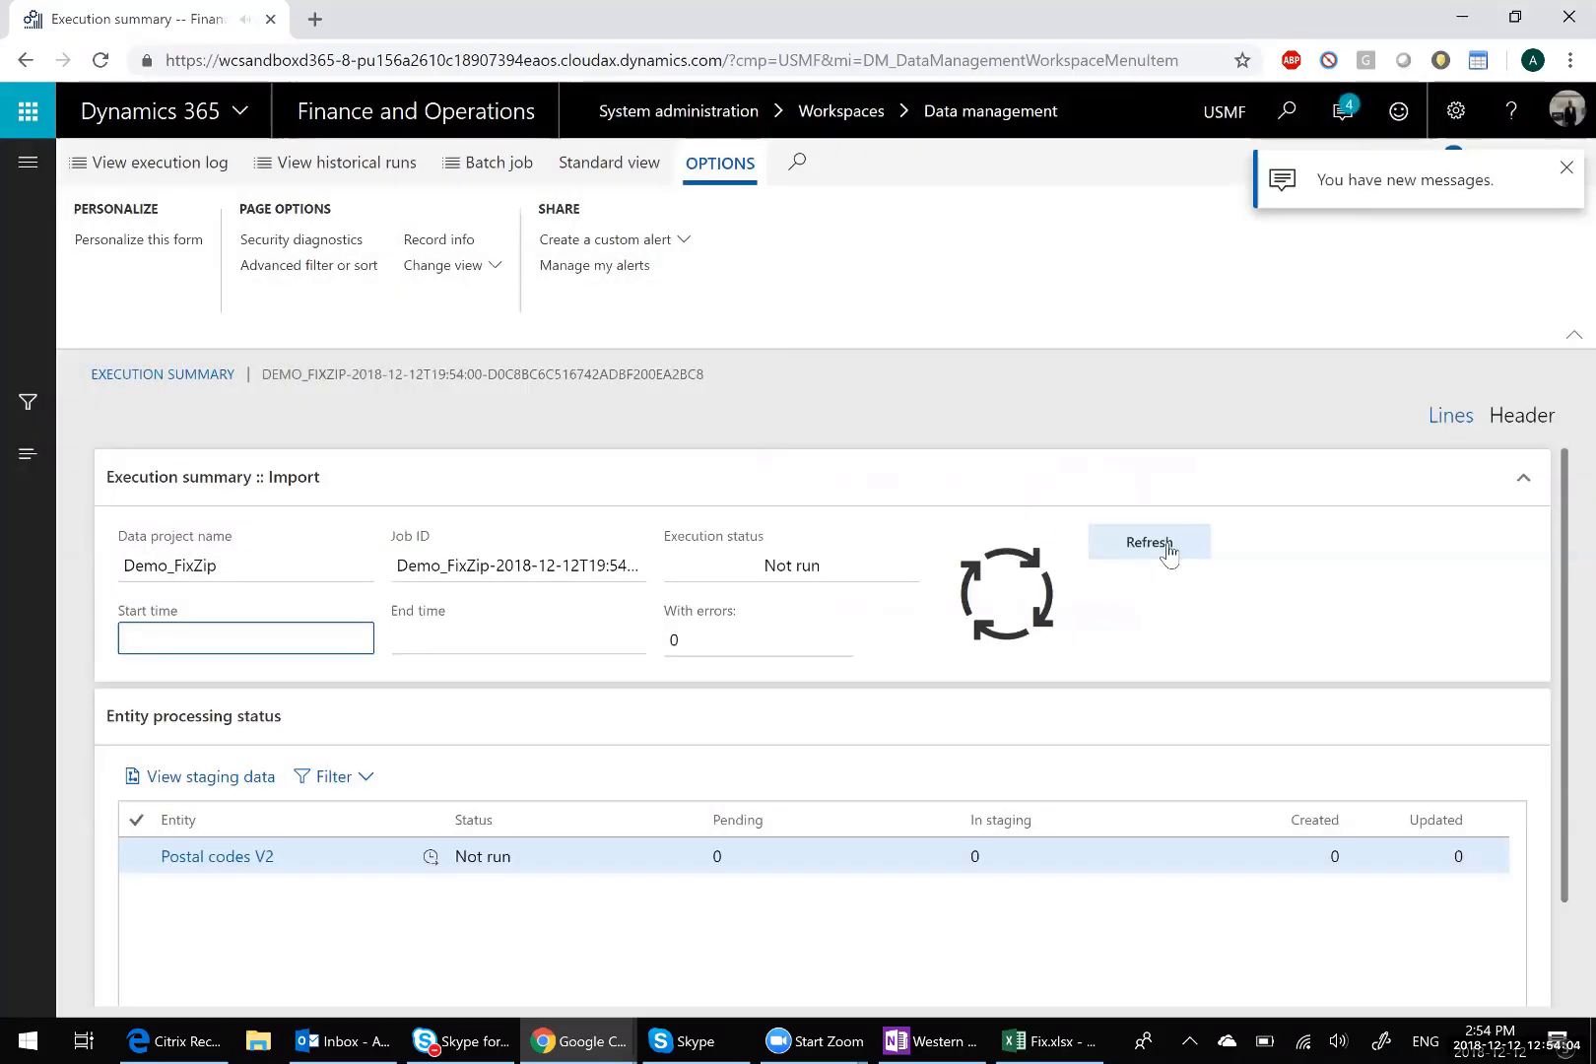
click(1167, 550)
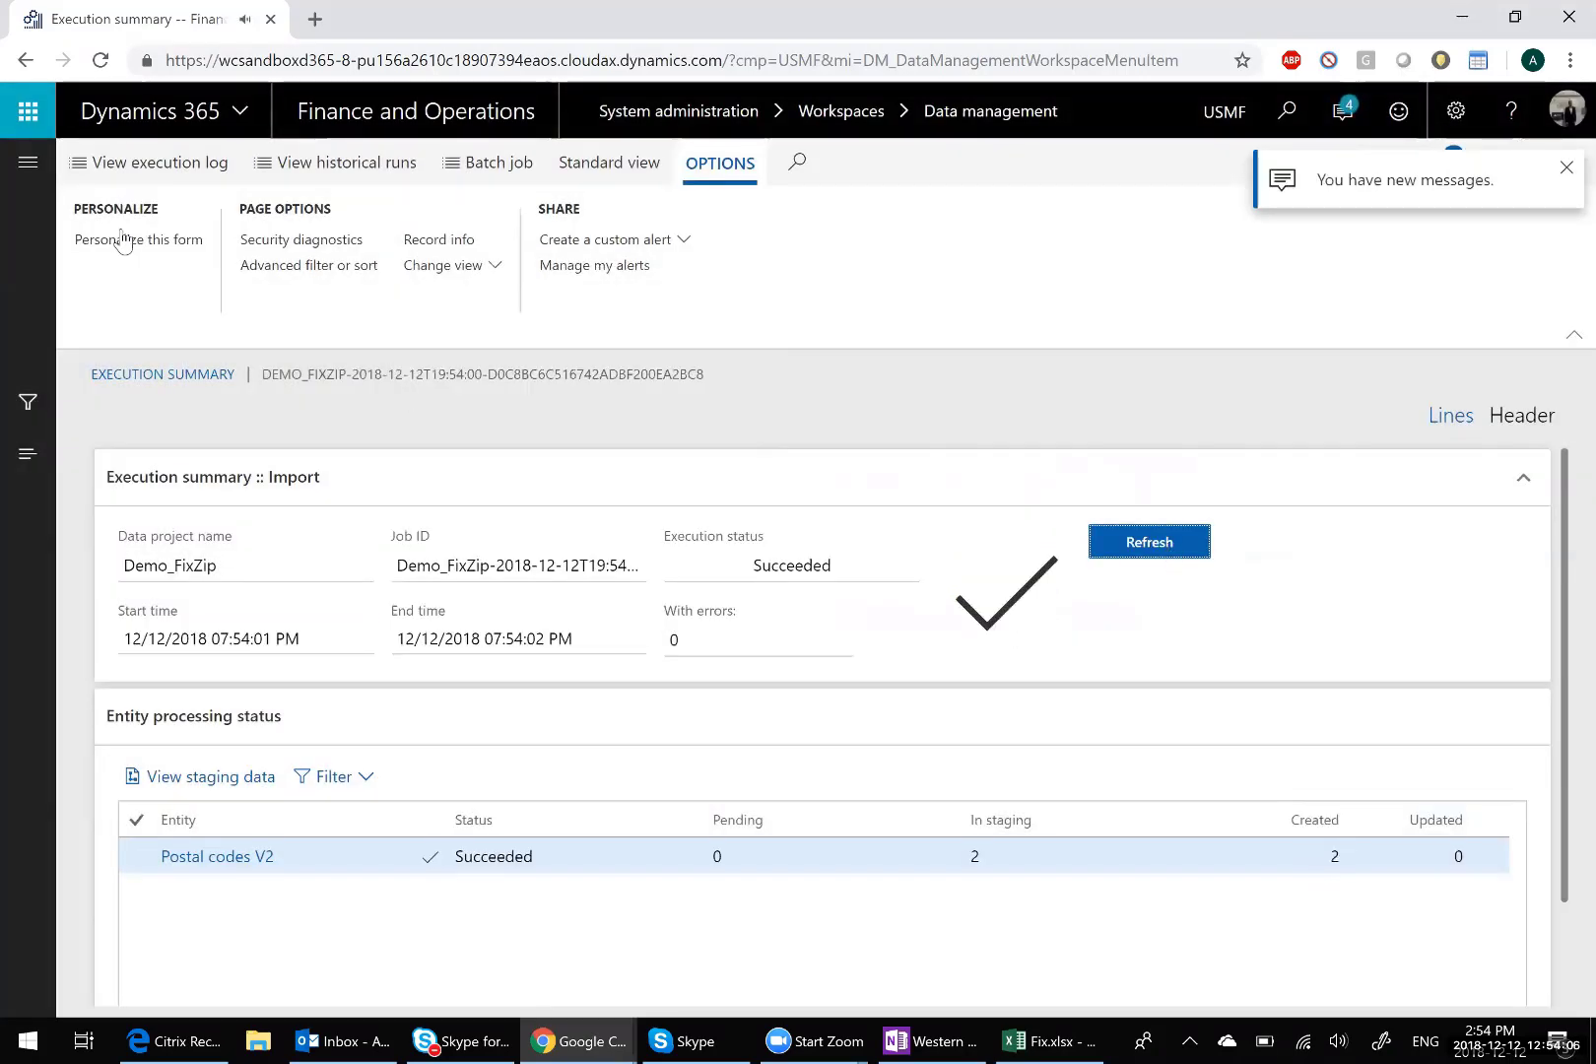
click(28, 163)
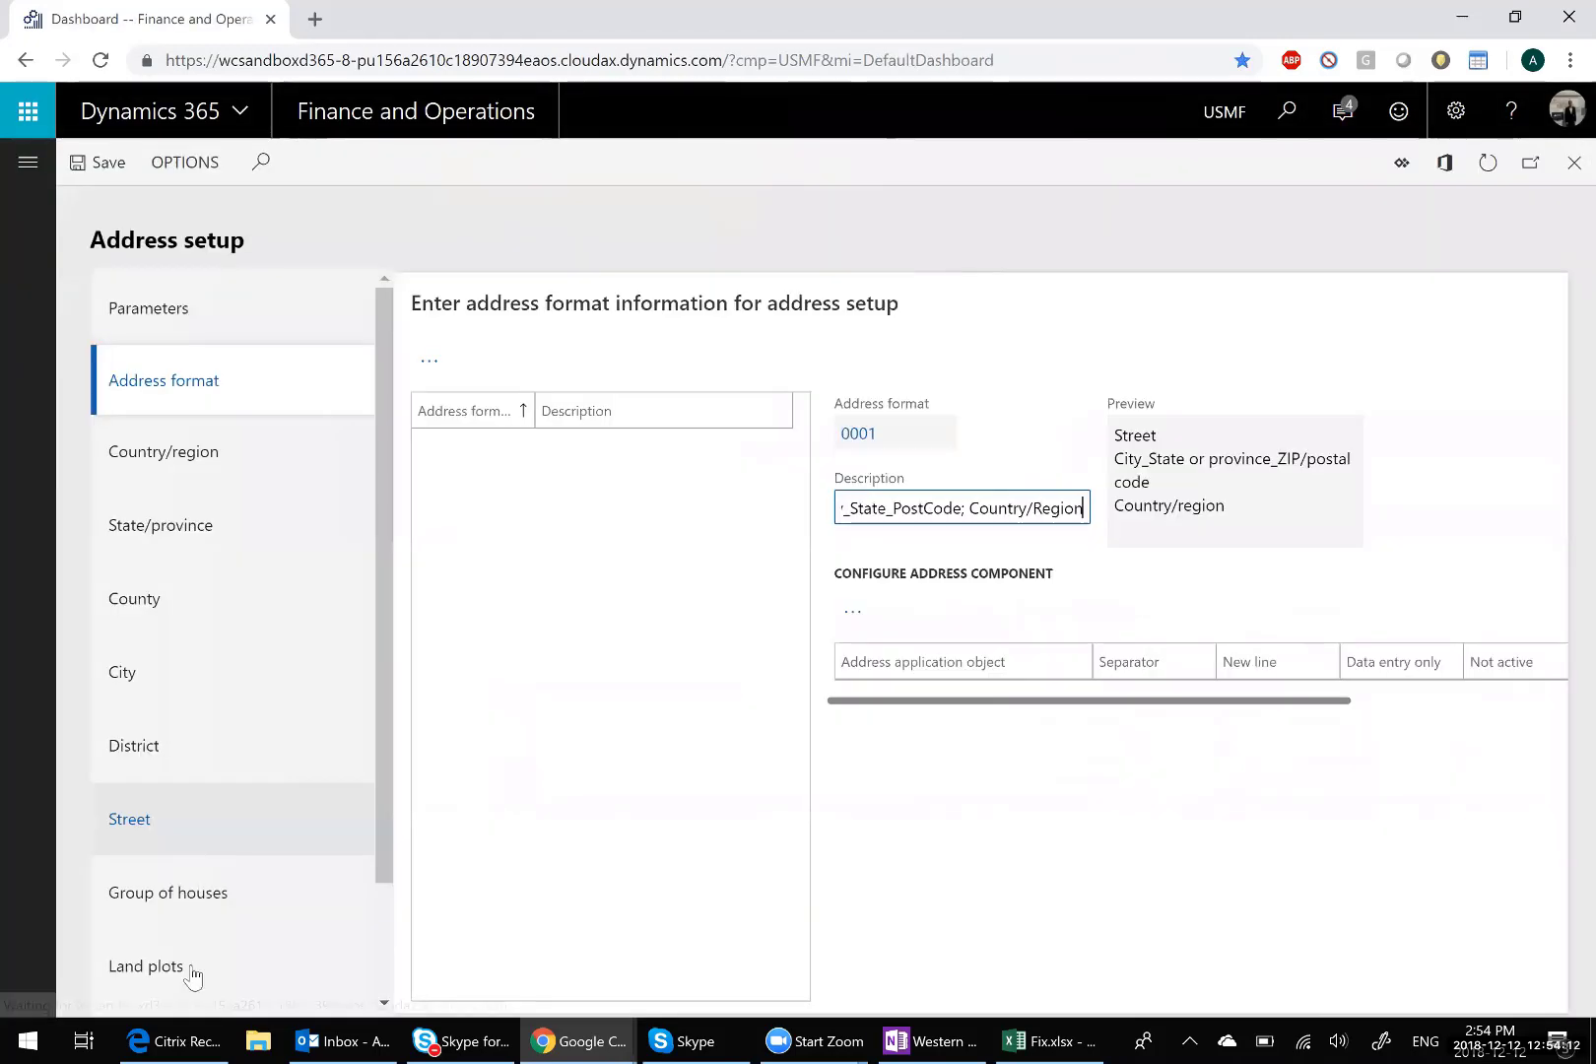
Step: Show the ZIP/postal codes page to verify CAN codes M8V4G1 and N9J3H2 now have city Toronto
scroll(192, 975, down, 2)
click(192, 975)
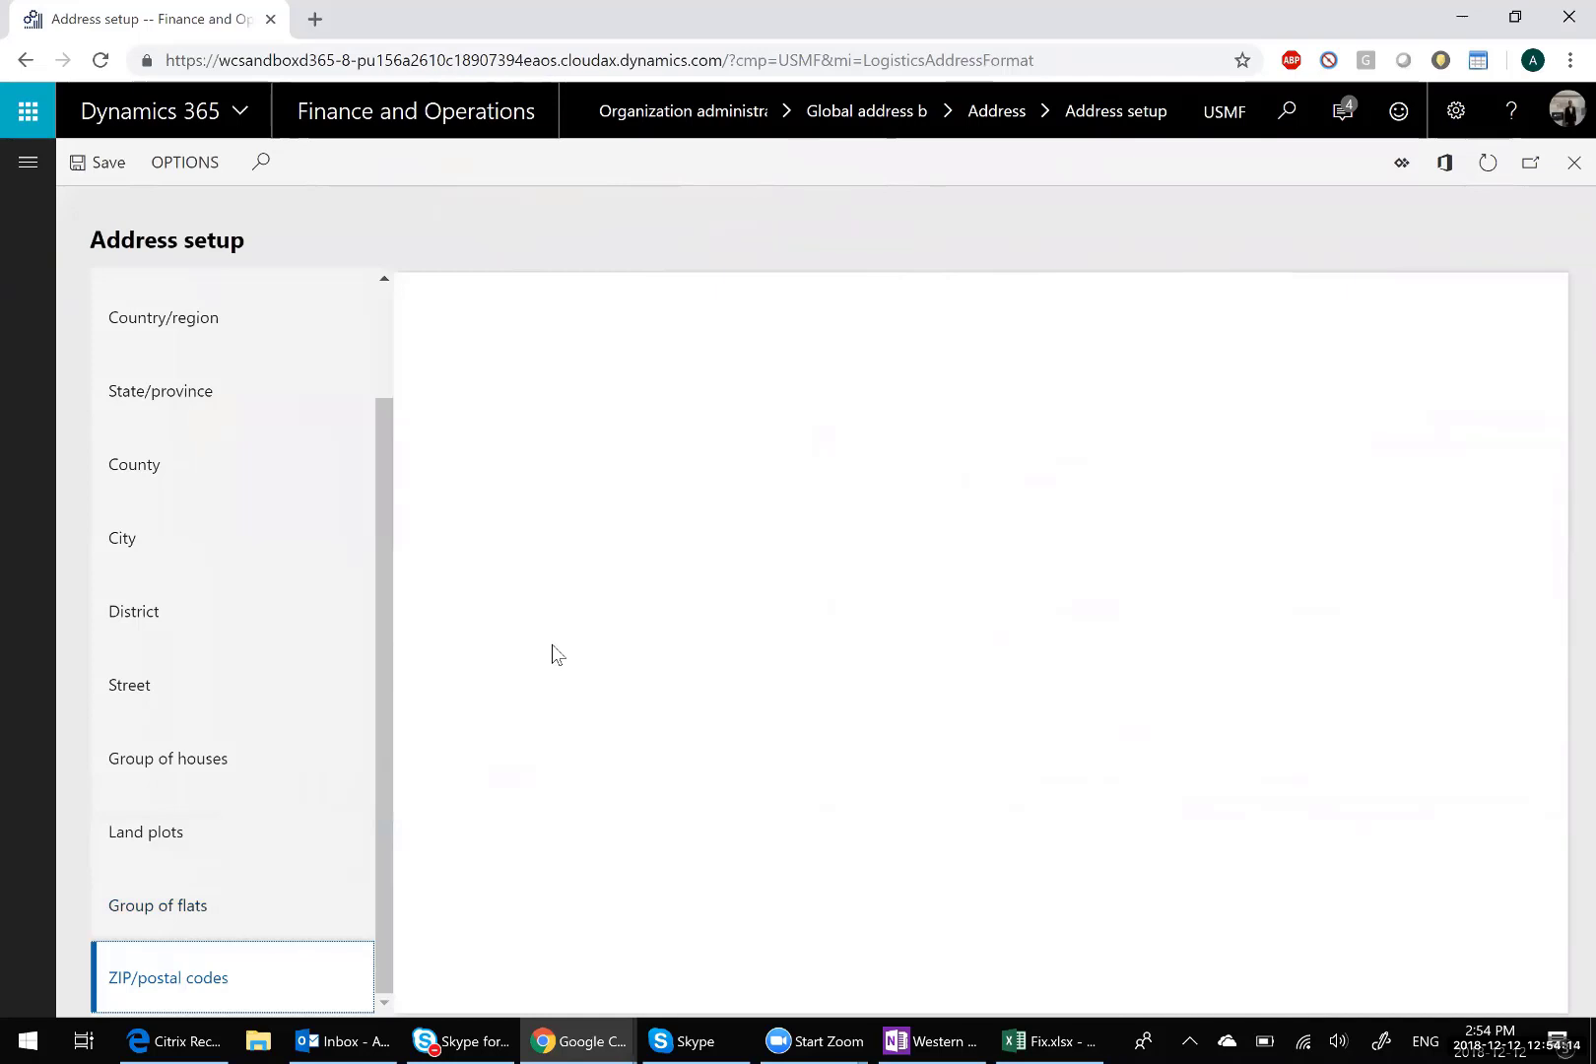